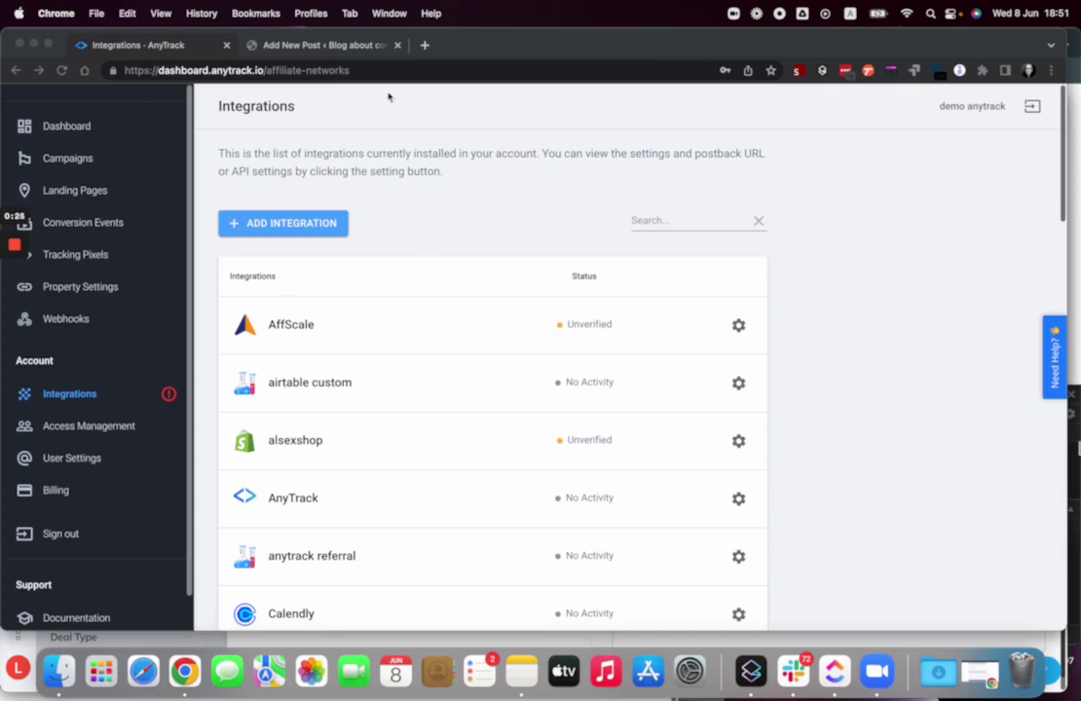
- In the WordPress post, highlight 'Impact' in the title and 'io' in the HubSpot affiliate link
left_click(303, 44)
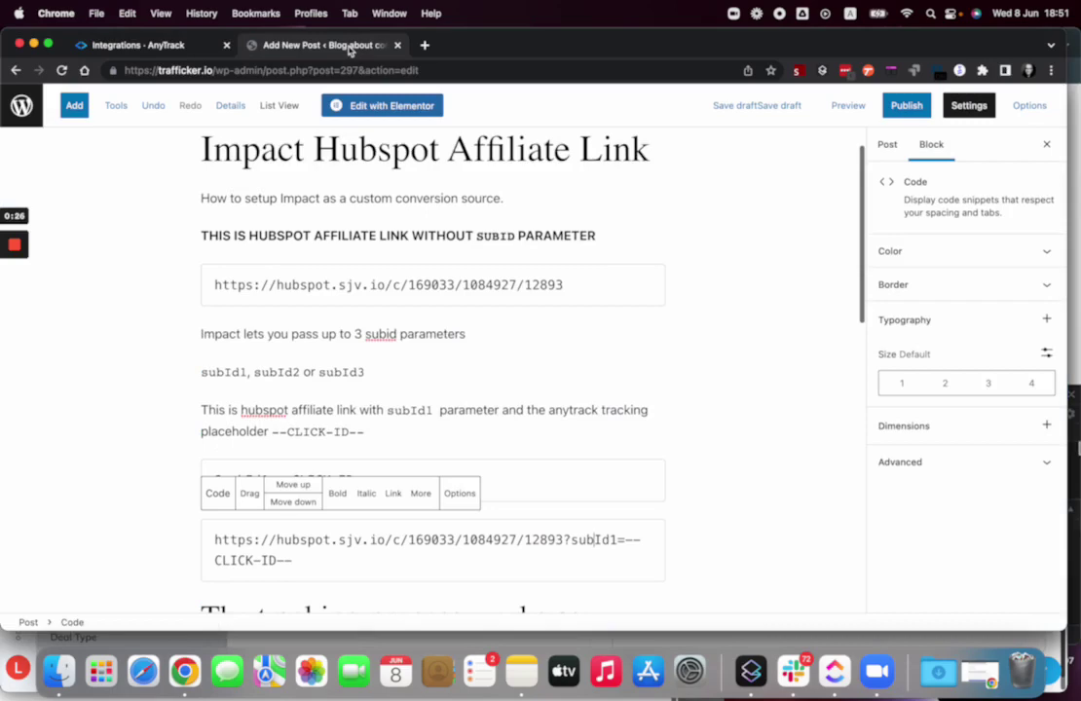
double_click(253, 148)
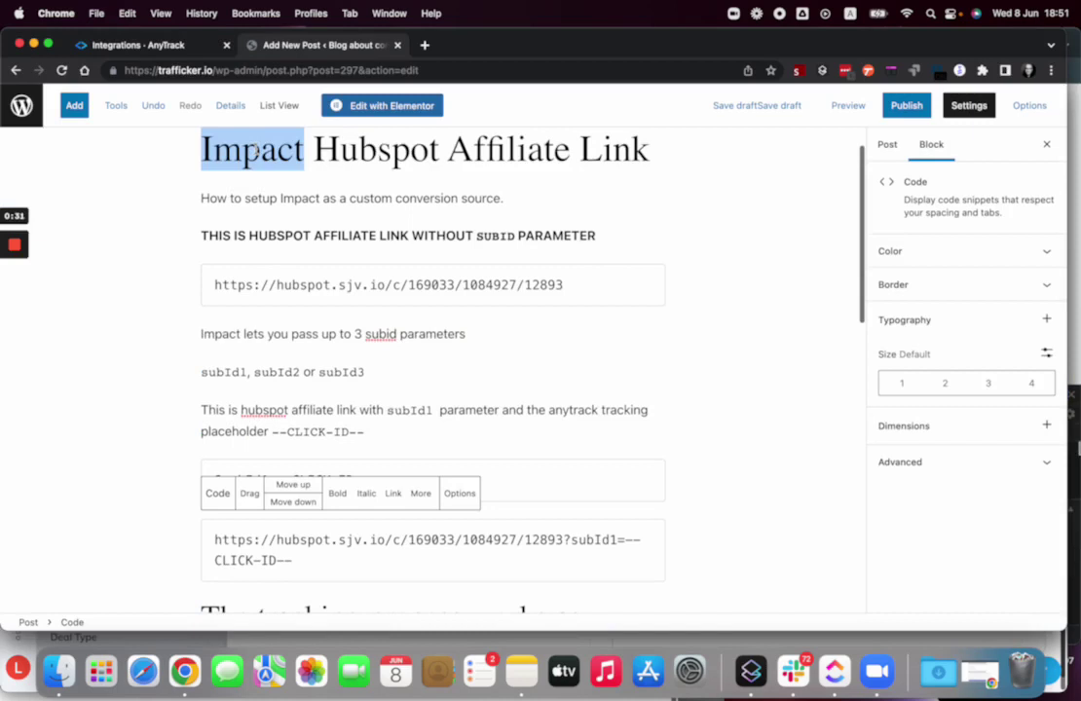
scroll(284, 159, "up", 1)
left_click(255, 195)
double_click(253, 199)
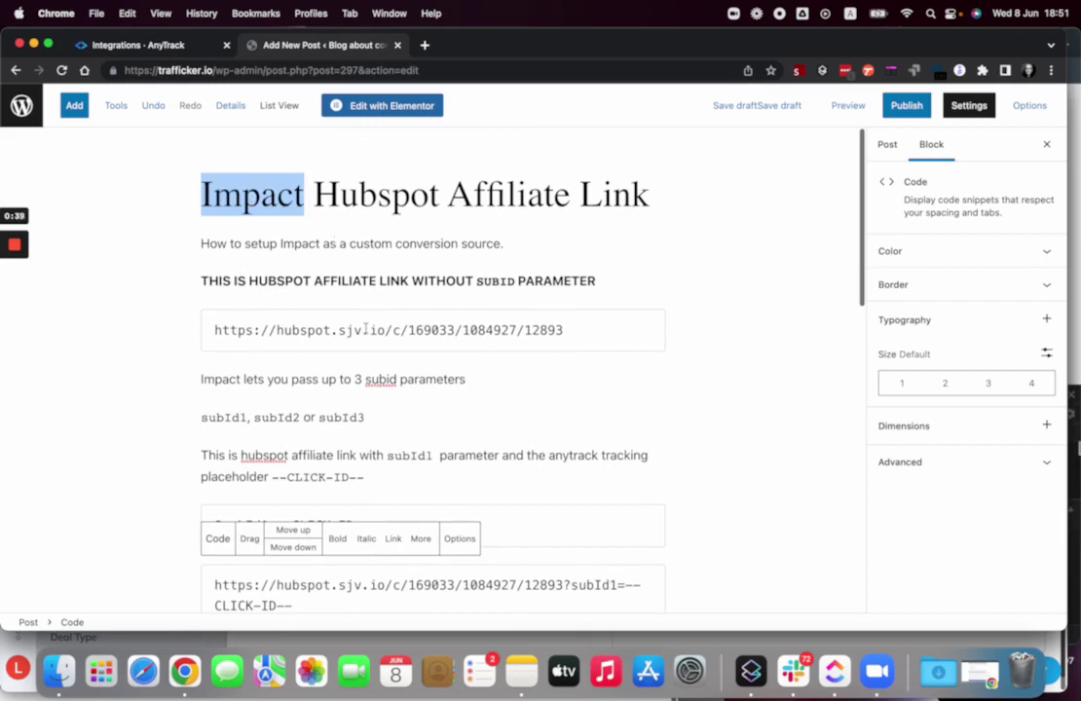
double_click(369, 330)
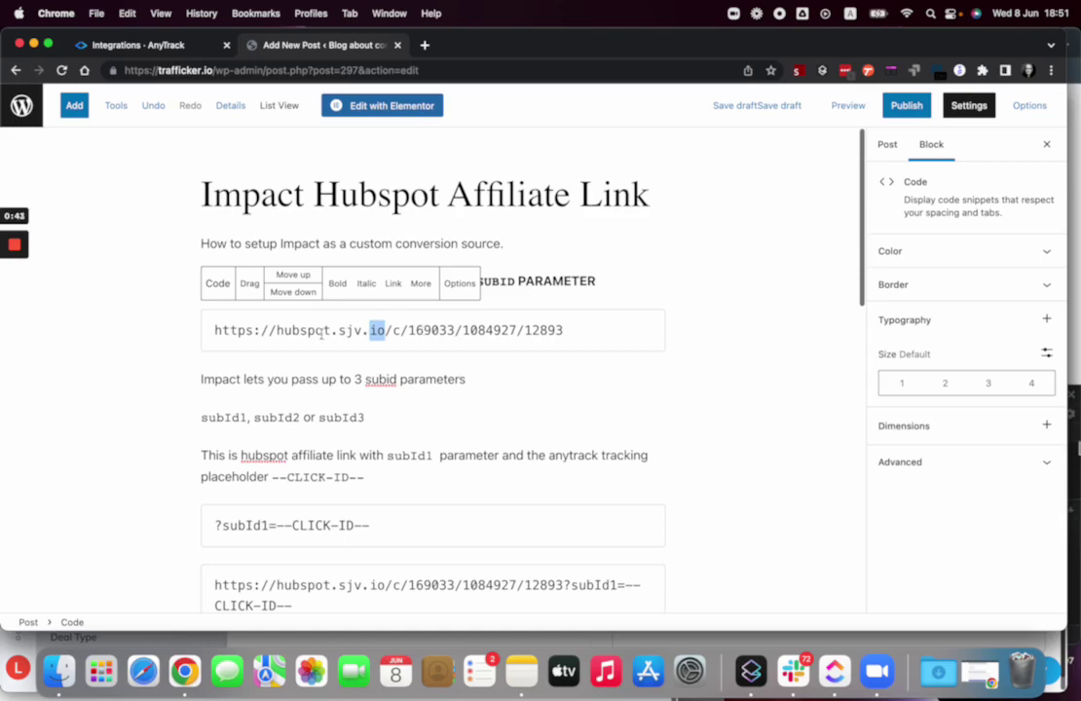
- Show that the --CLICK-ID-- placeholder is the value of subId1 in the full affiliate link
scroll(321, 334, "down", 2)
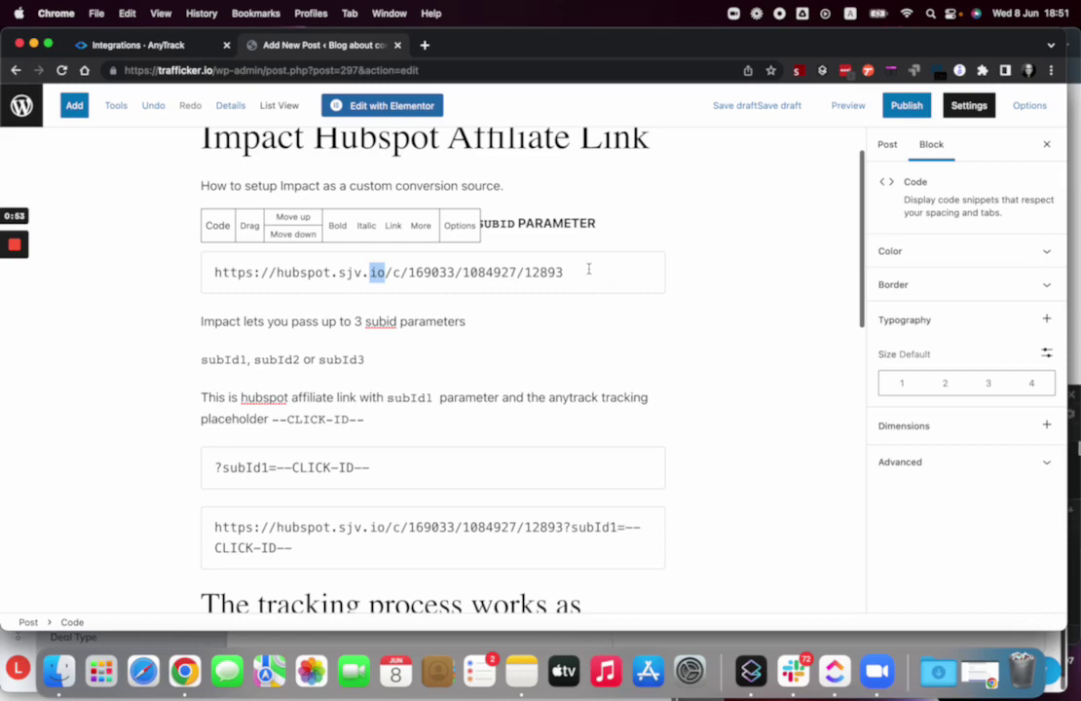
scroll(493, 394, "down", 1)
left_click_drag(273, 381, 362, 380)
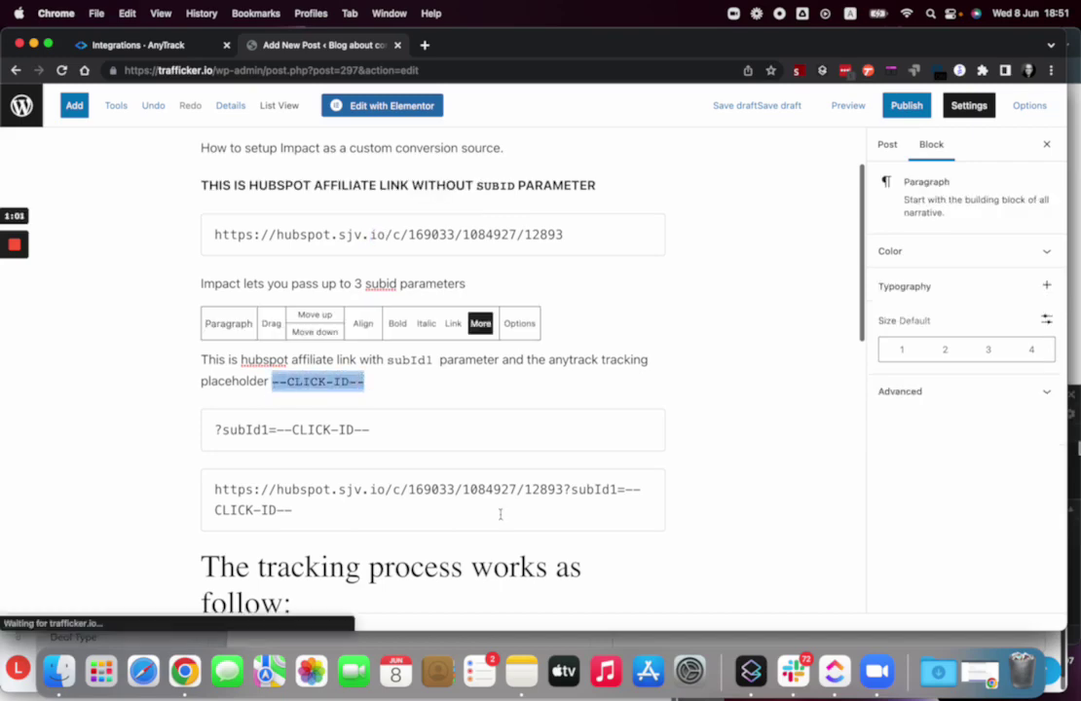
double_click(588, 490)
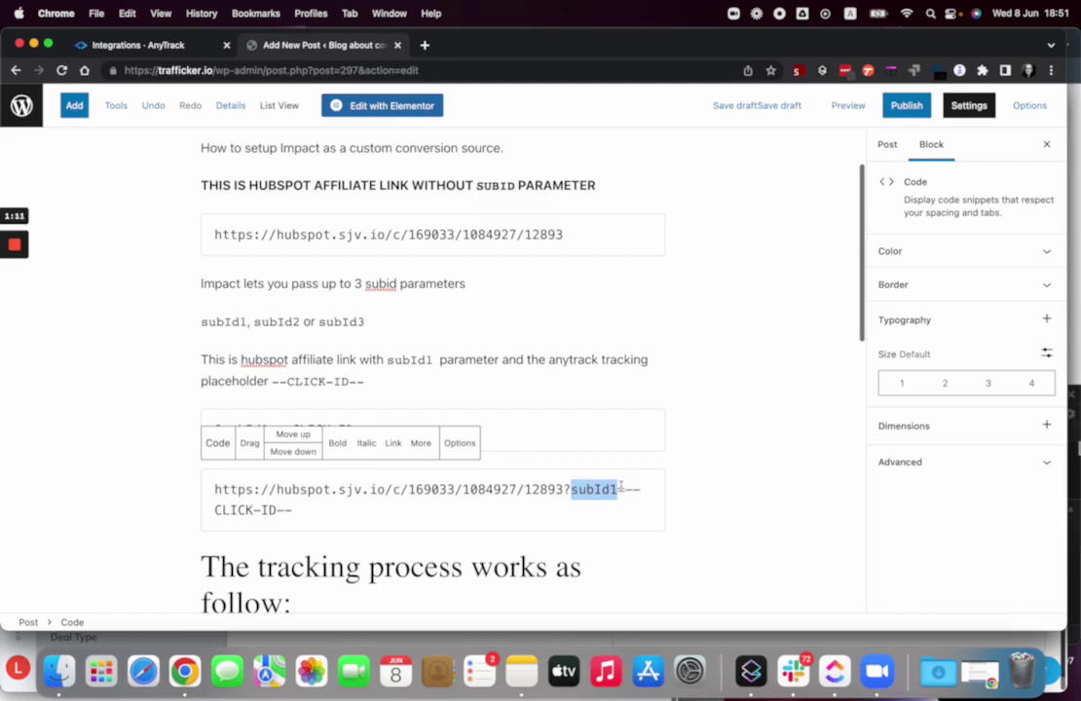
mouse_move(624, 489)
left_mouse_down()
mouse_move(645, 490)
mouse_move(630, 506)
left_mouse_up()
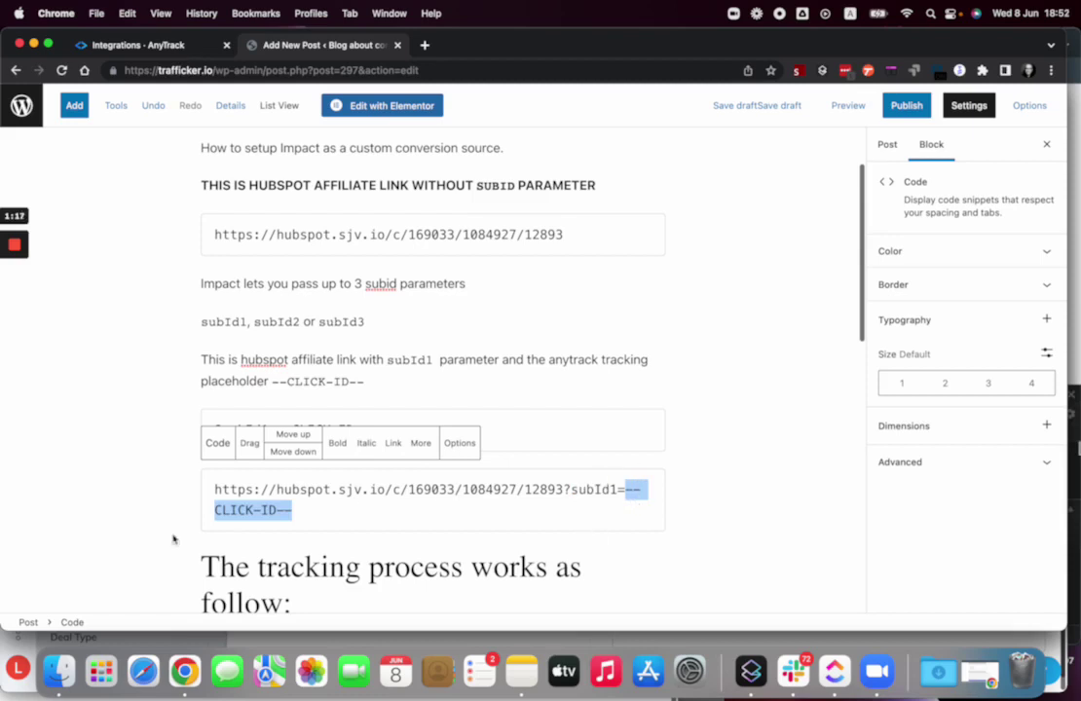
- Highlight subId1 and the {subId1} placeholder in the Impact postback URL code block
scroll(476, 477, "down", 2)
scroll(281, 441, "down", 2)
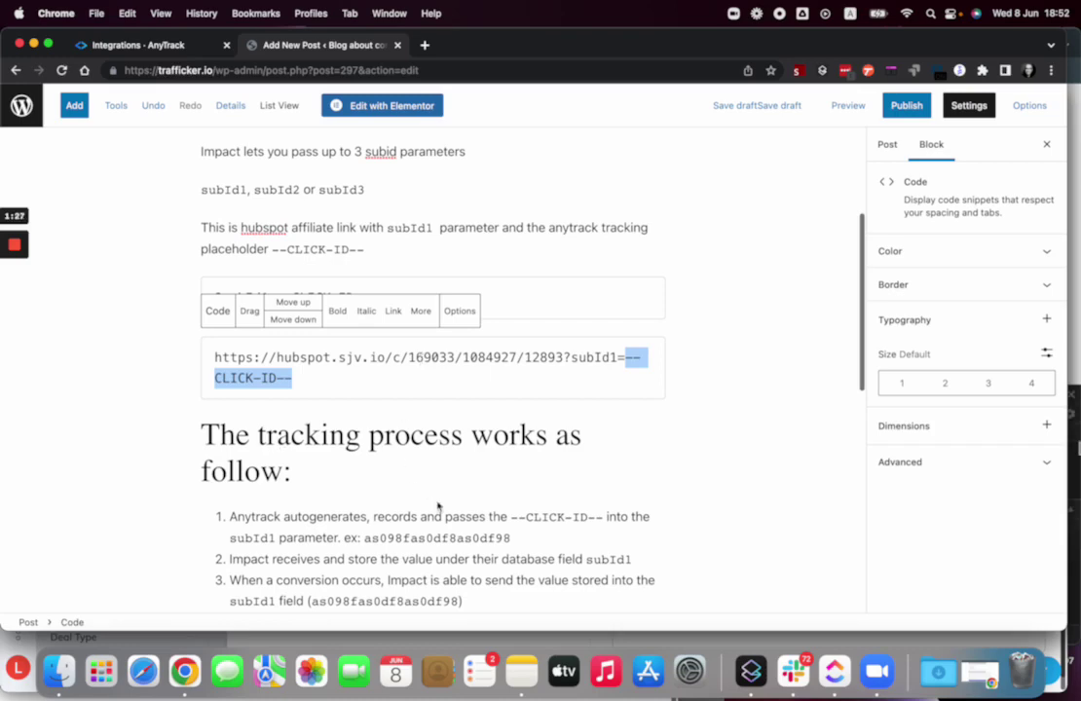
scroll(441, 511, "down", 4)
scroll(441, 502, "down", 2)
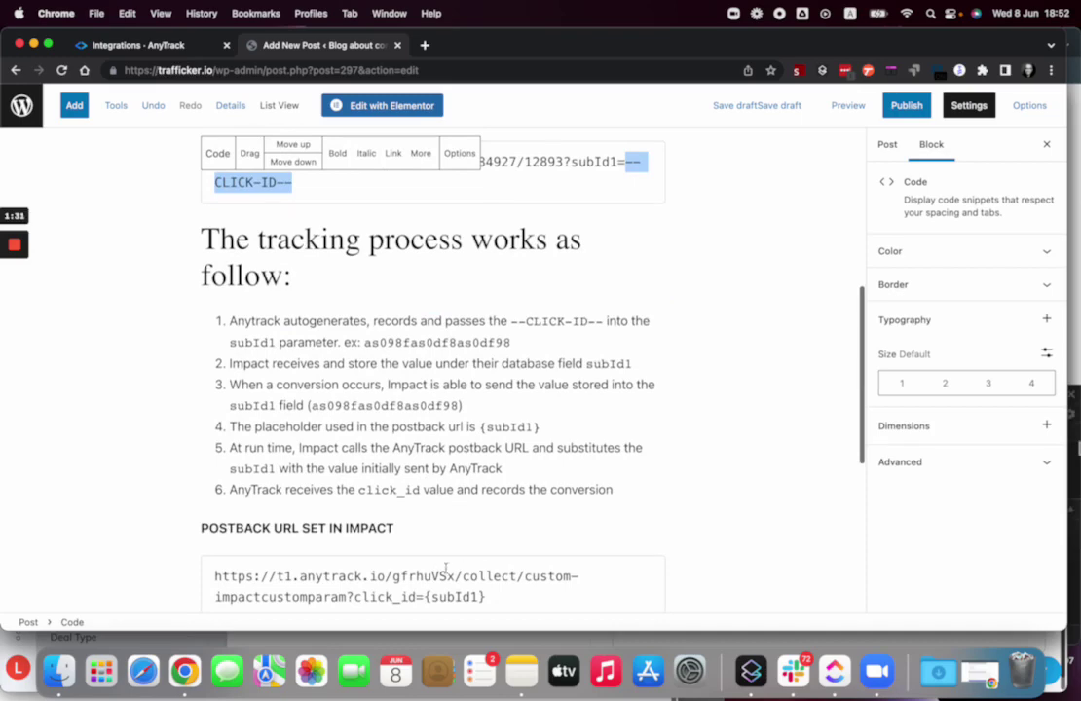
scroll(441, 506, "down", 3)
double_click(437, 502)
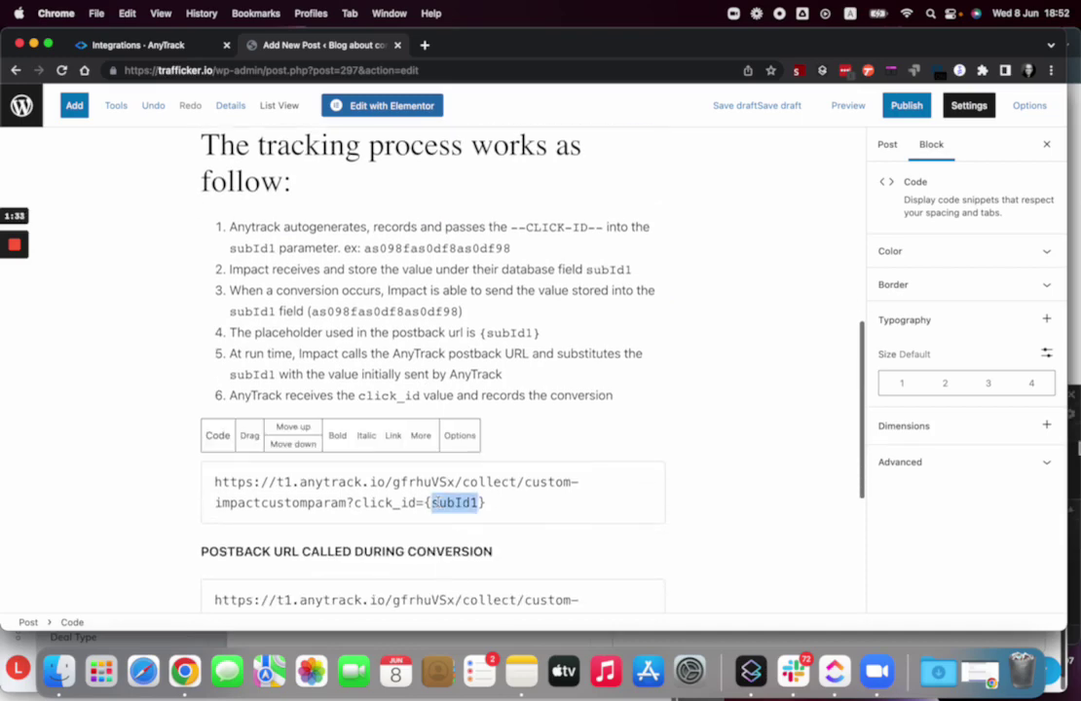
left_click(513, 499)
key("shift+Left")
key("shift+Left")
key("shift+Left")
key("shift+Left")
key("shift+Left")
key("shift+Left")
key("shift+Left")
key("shift+Left")
scroll(527, 430, "up", 1)
- Add a Custom integration from the AnyTrack catalog and name it 'impact custom postback'
left_click(149, 47)
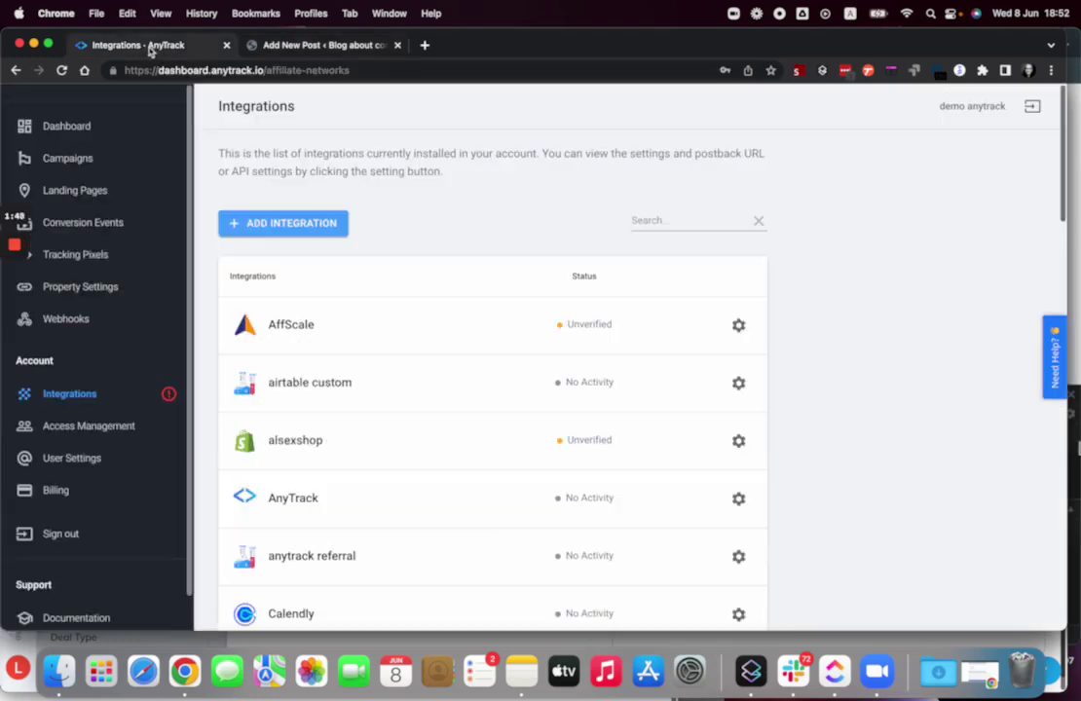
left_click(302, 223)
left_click(541, 179)
type("custom")
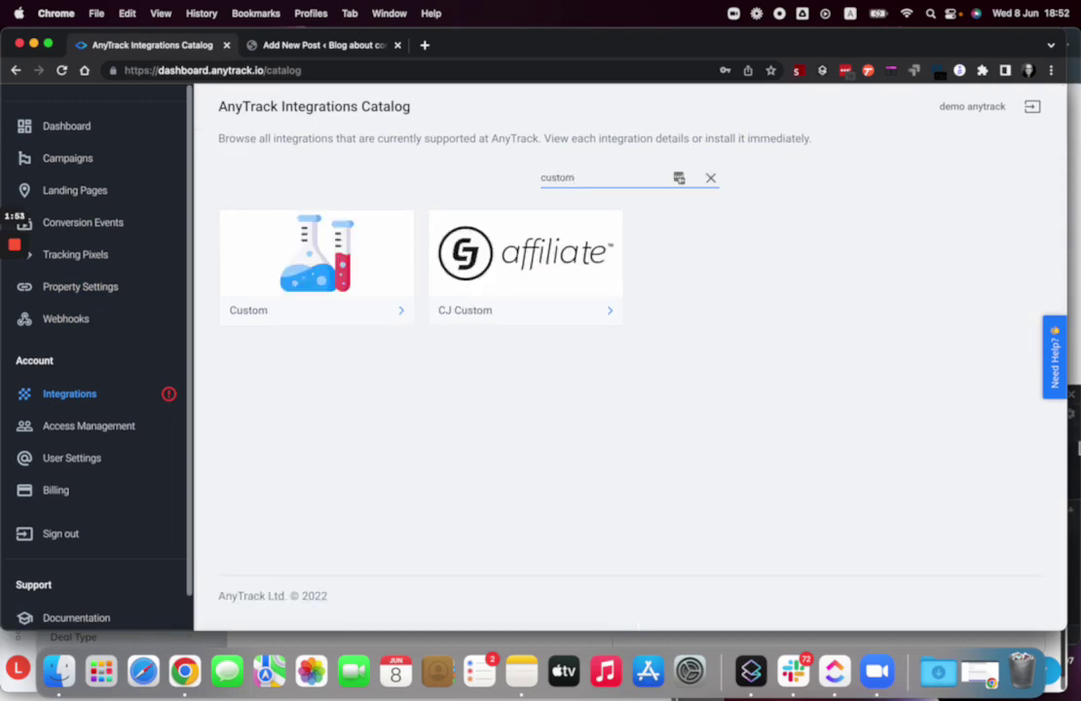
left_click(297, 219)
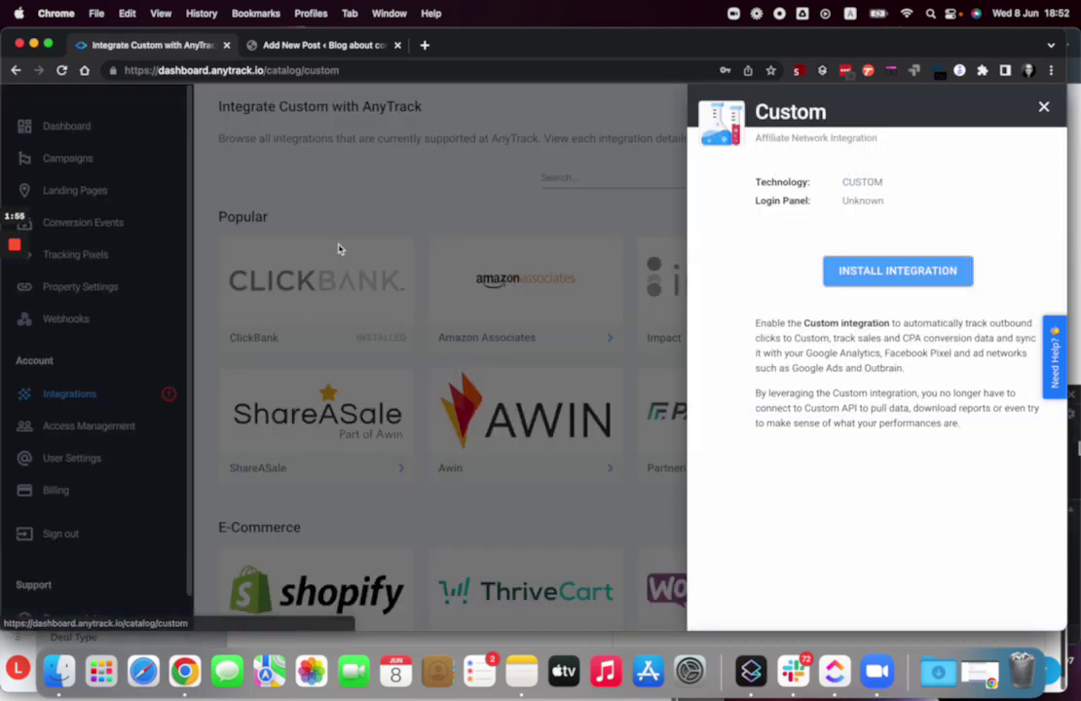
left_click(888, 272)
left_click(716, 341)
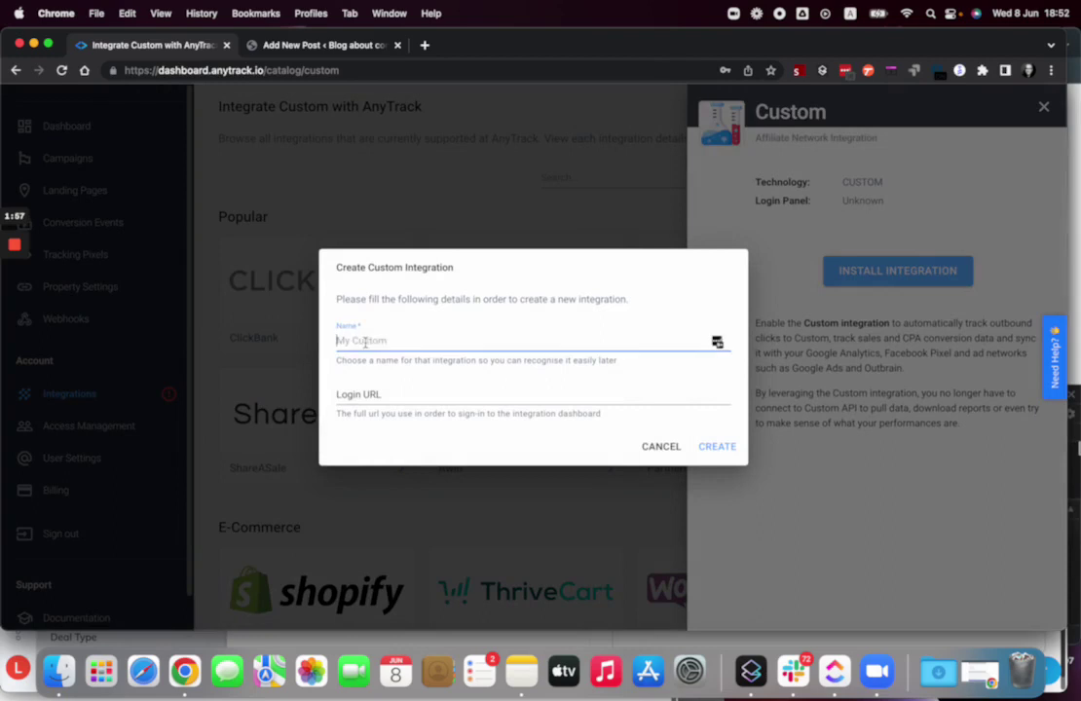
type("impact custom postback")
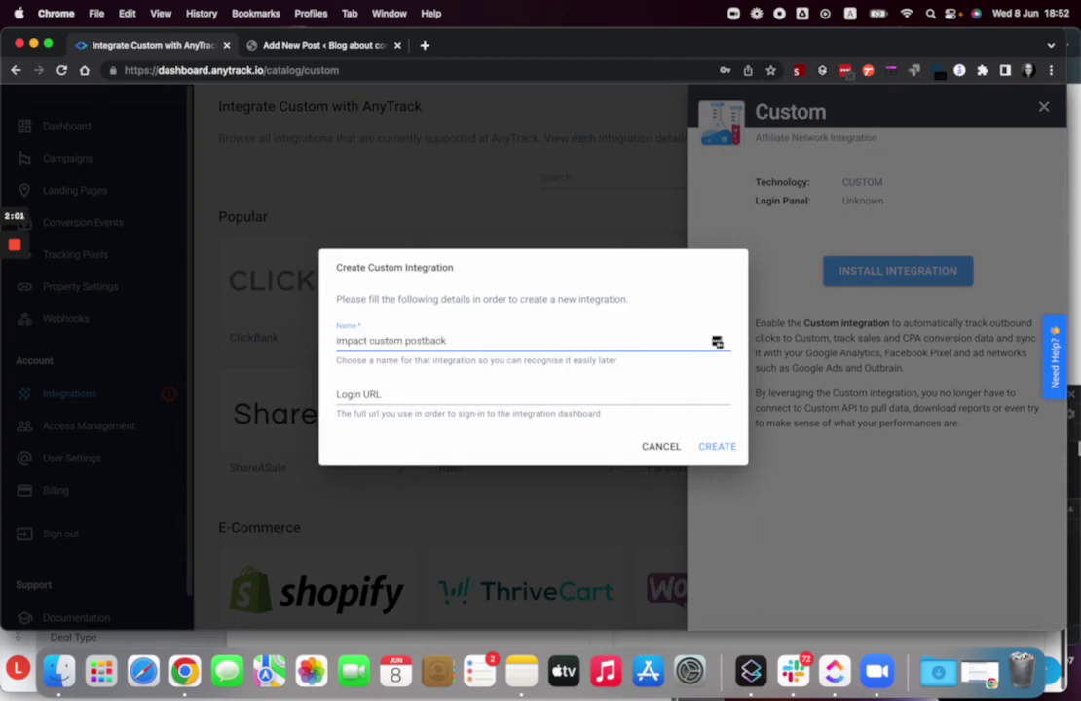
- Create the impact custom postback integration and look over its placeholder fields down to SAVE
left_click(717, 447)
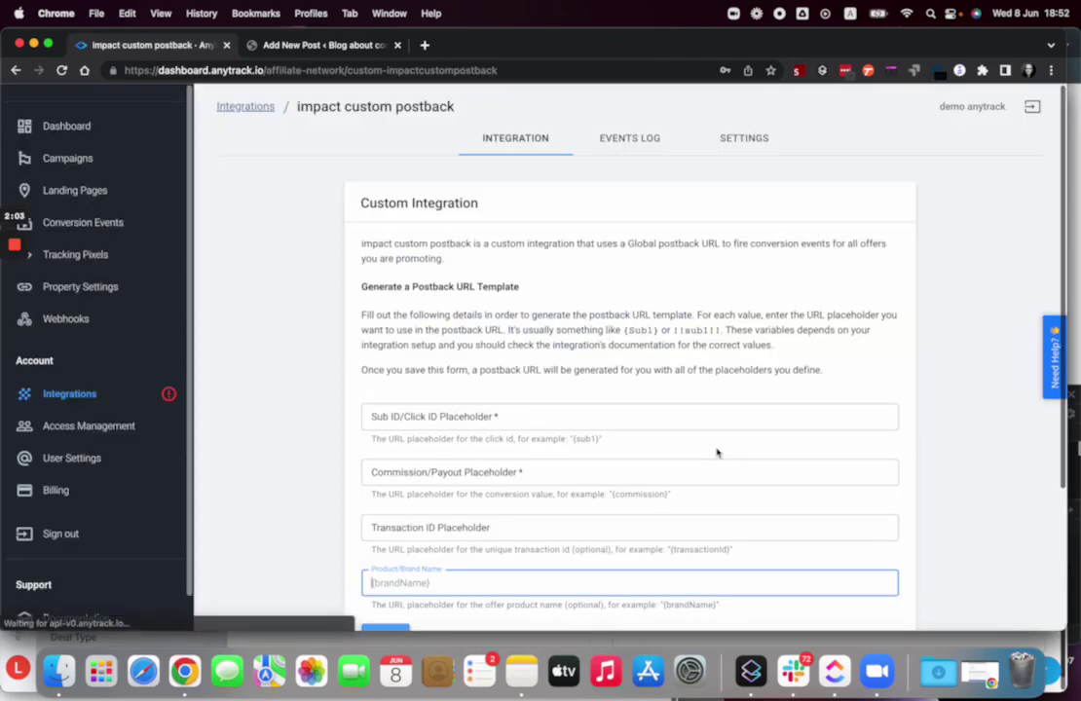
left_click(375, 417)
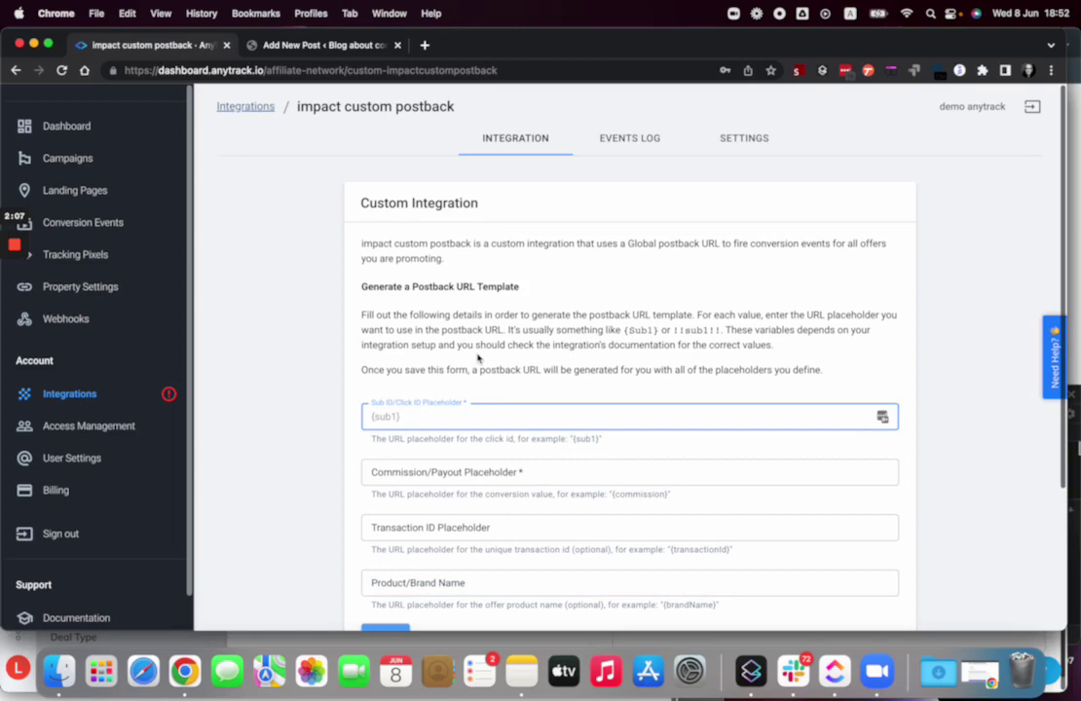
scroll(477, 358, "down", 1)
scroll(476, 354, "down", 2)
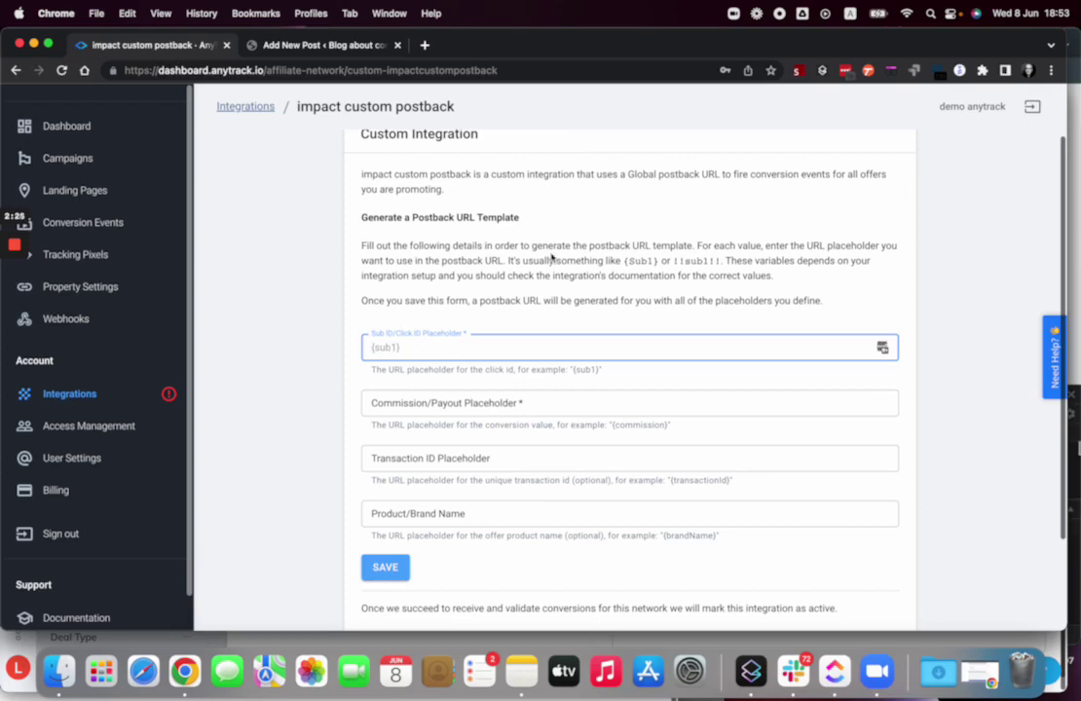
key("super+grave")
- Select {SubId1} in impact.com's Optional URL Parameters table
scroll(385, 313, "down", 1)
scroll(386, 313, "up", 2)
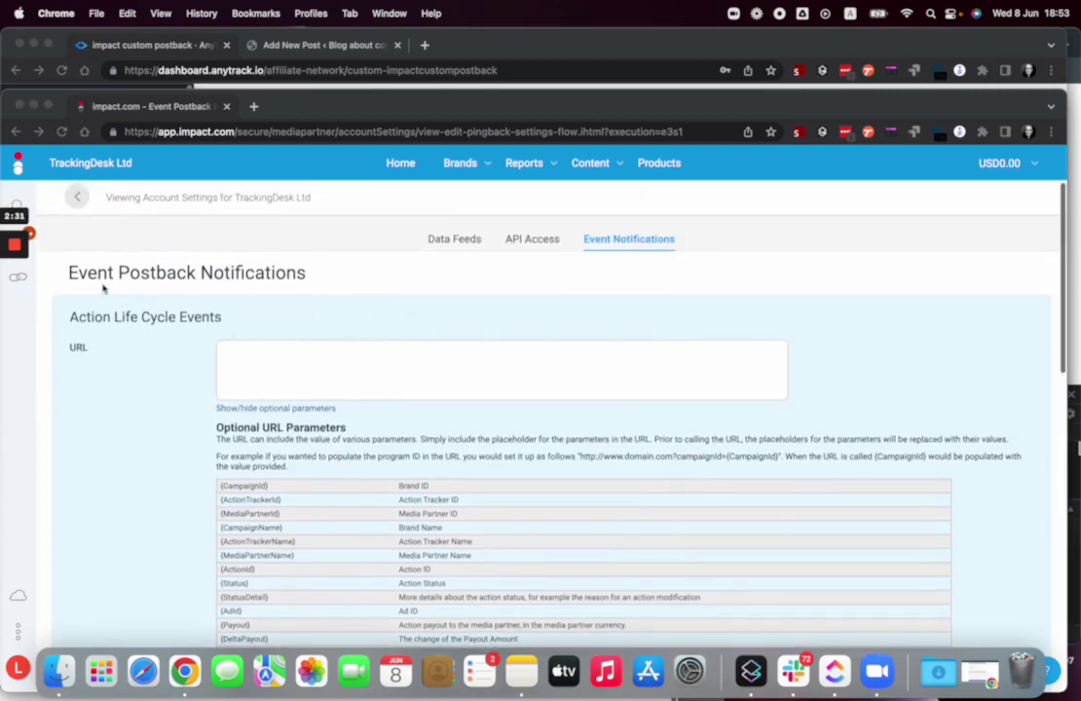
scroll(282, 292, "down", 1)
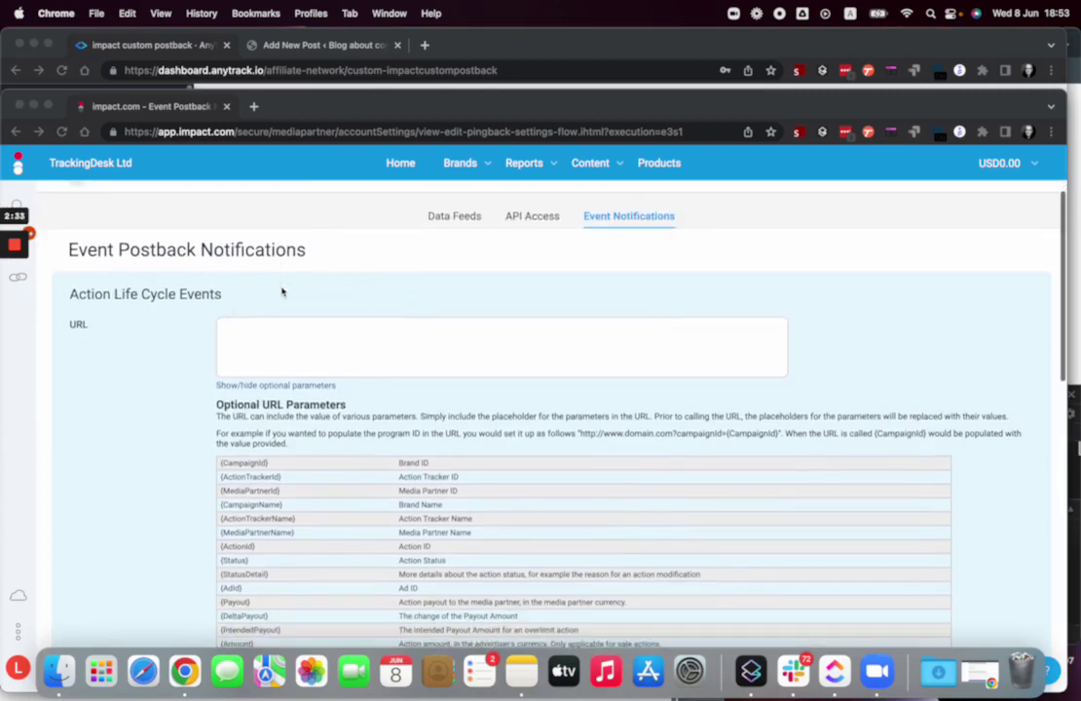
scroll(283, 291, "down", 3)
scroll(282, 292, "down", 3)
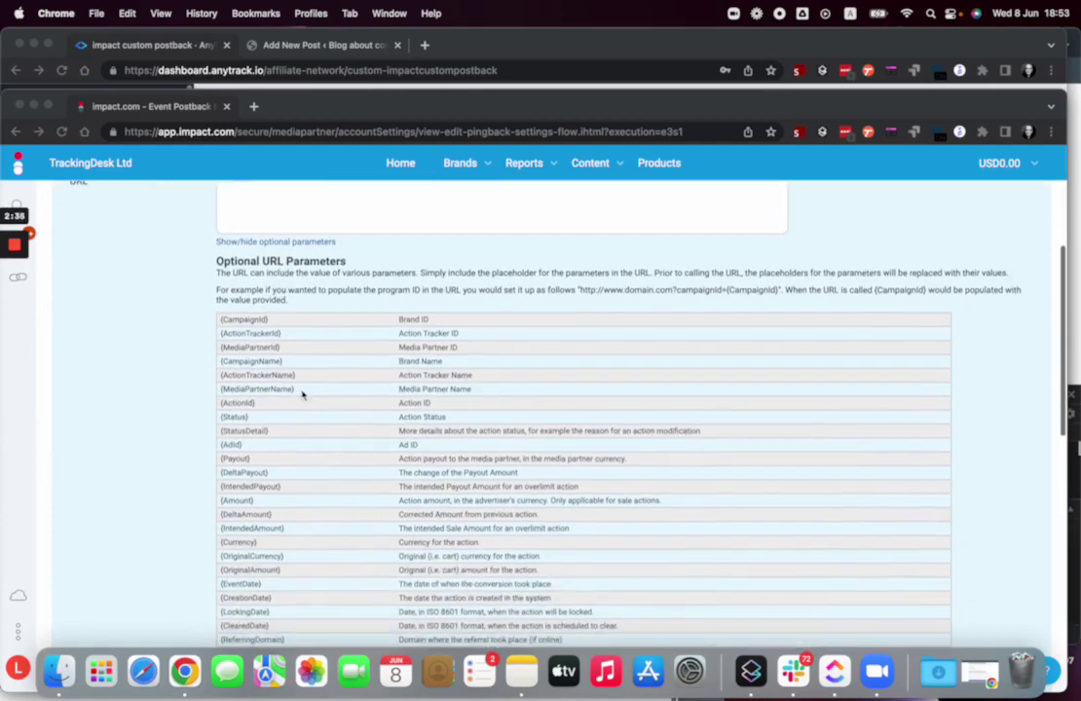
scroll(302, 394, "down", 8)
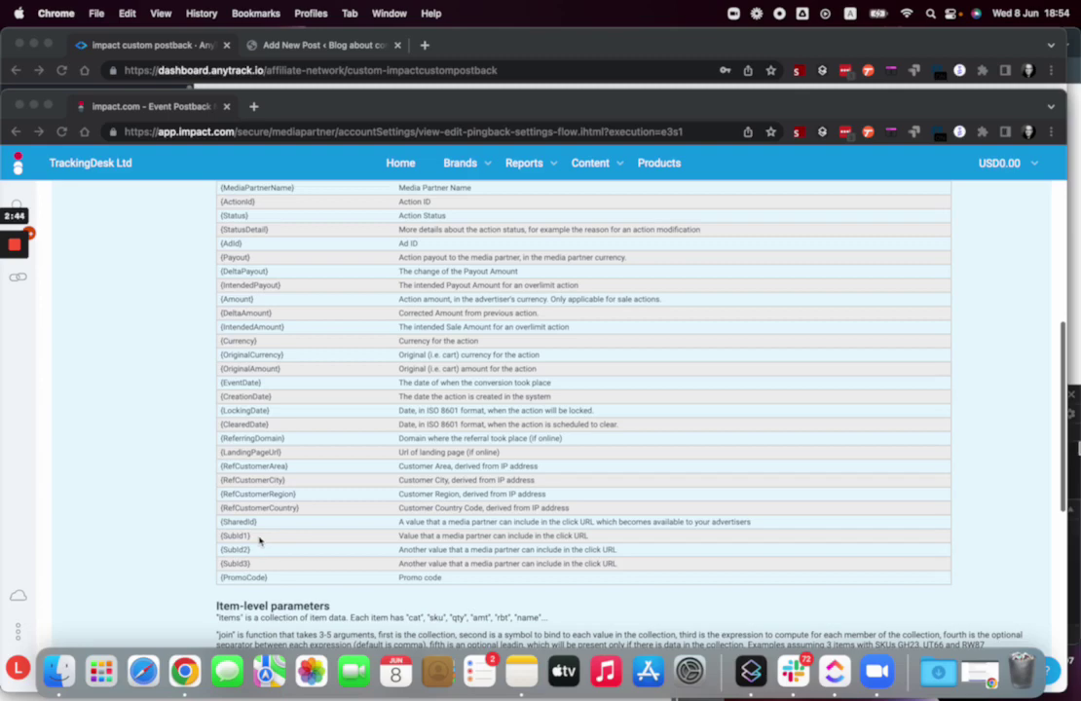
scroll(259, 540, "up", 5)
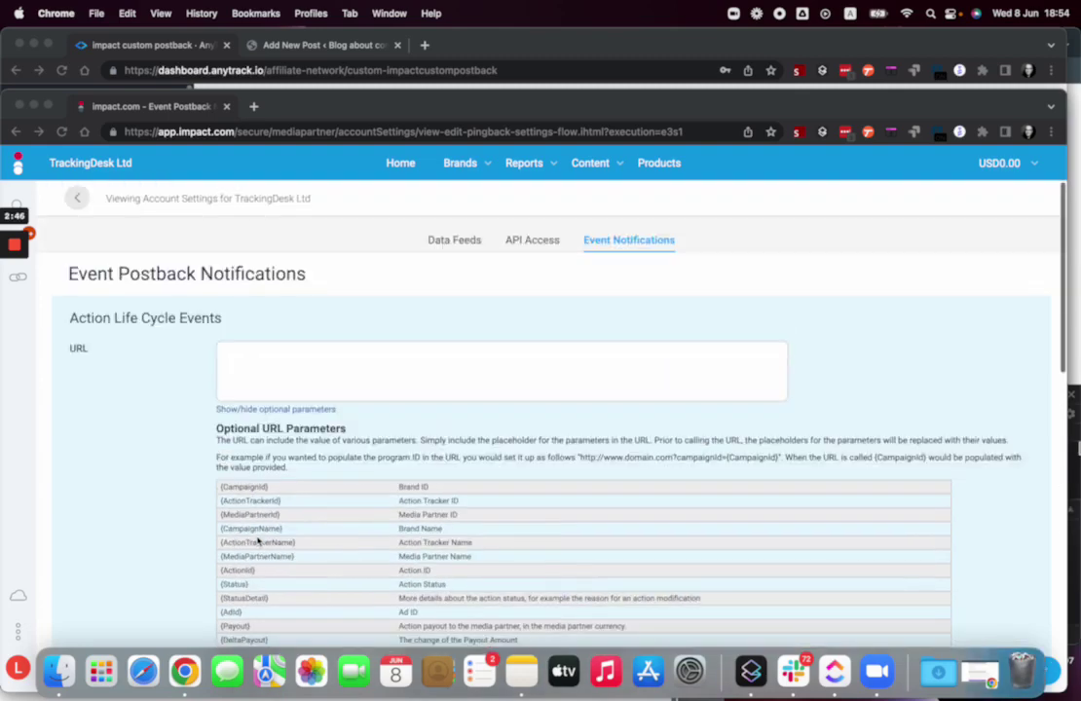
left_click(260, 354)
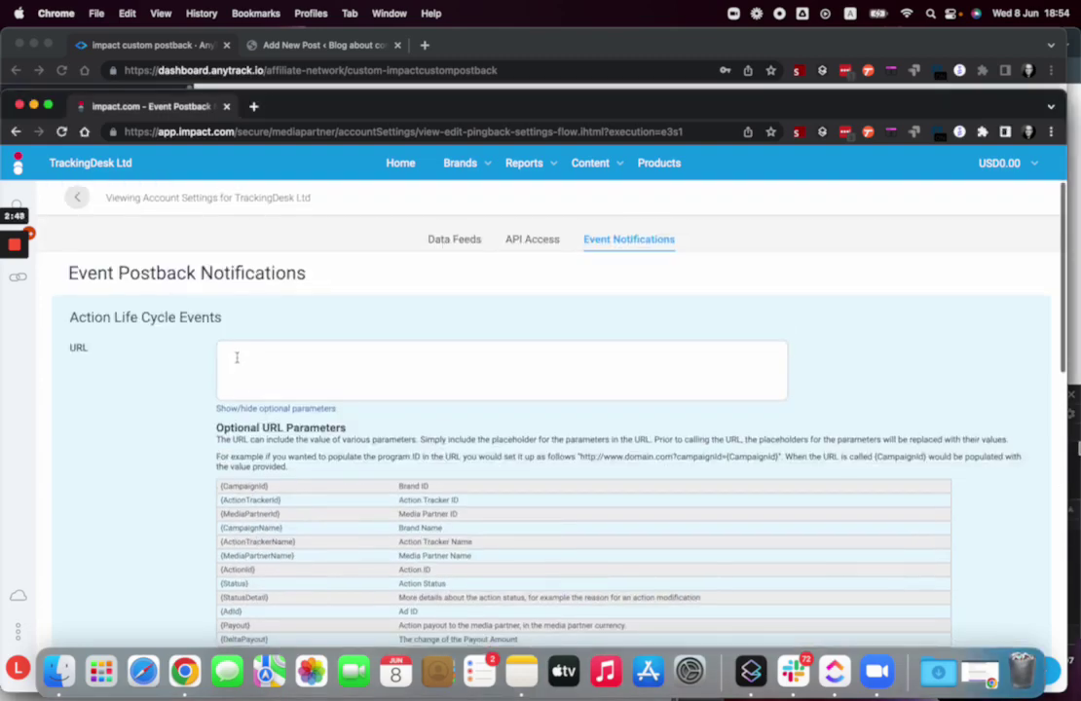
scroll(237, 359, "down", 4)
scroll(237, 359, "down", 3)
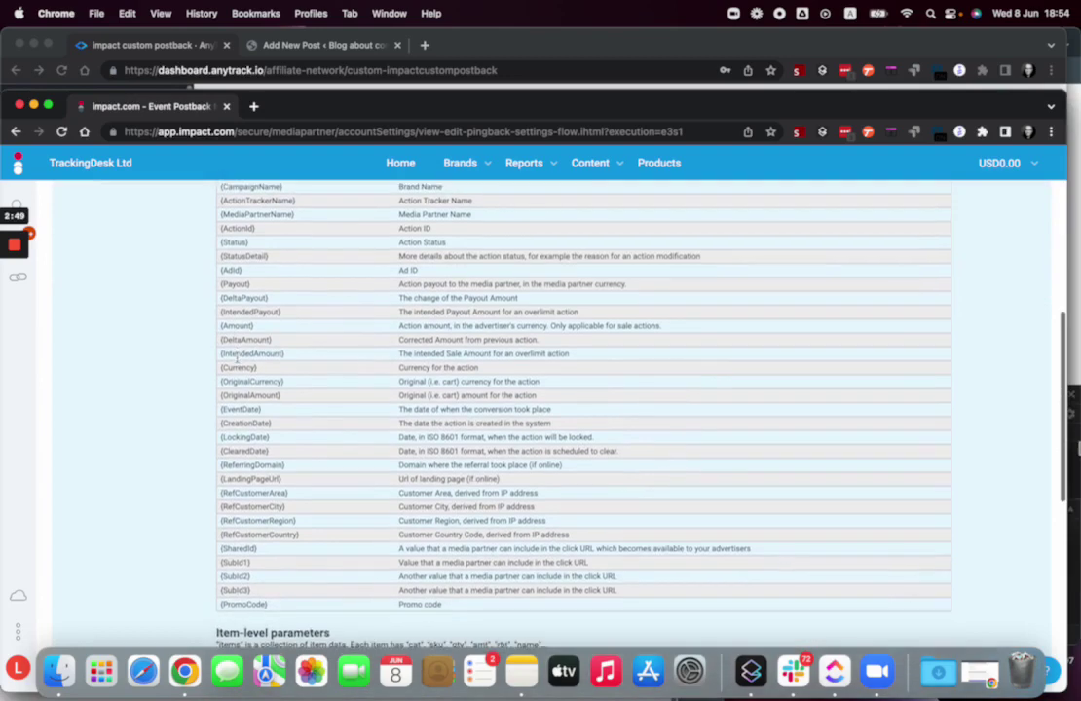
triple_click(255, 568)
- Enter {SubId1} as the Sub ID placeholder and paste {Payout} from Impact into Commission/Payout
left_click(164, 51)
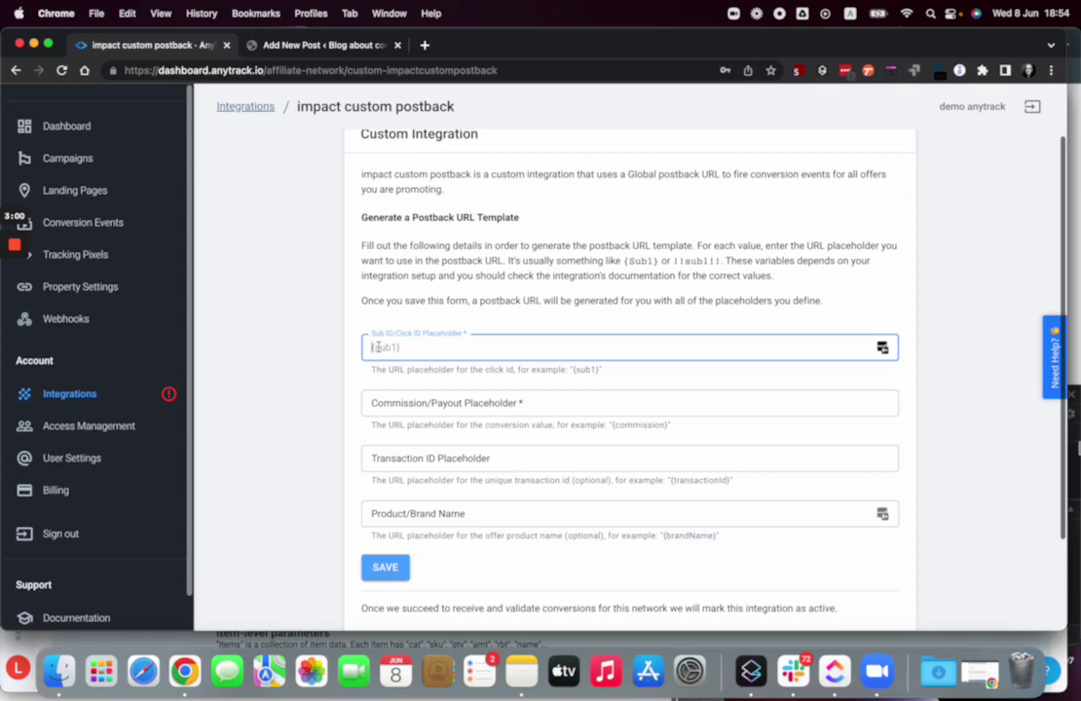
type("{SubId1}")
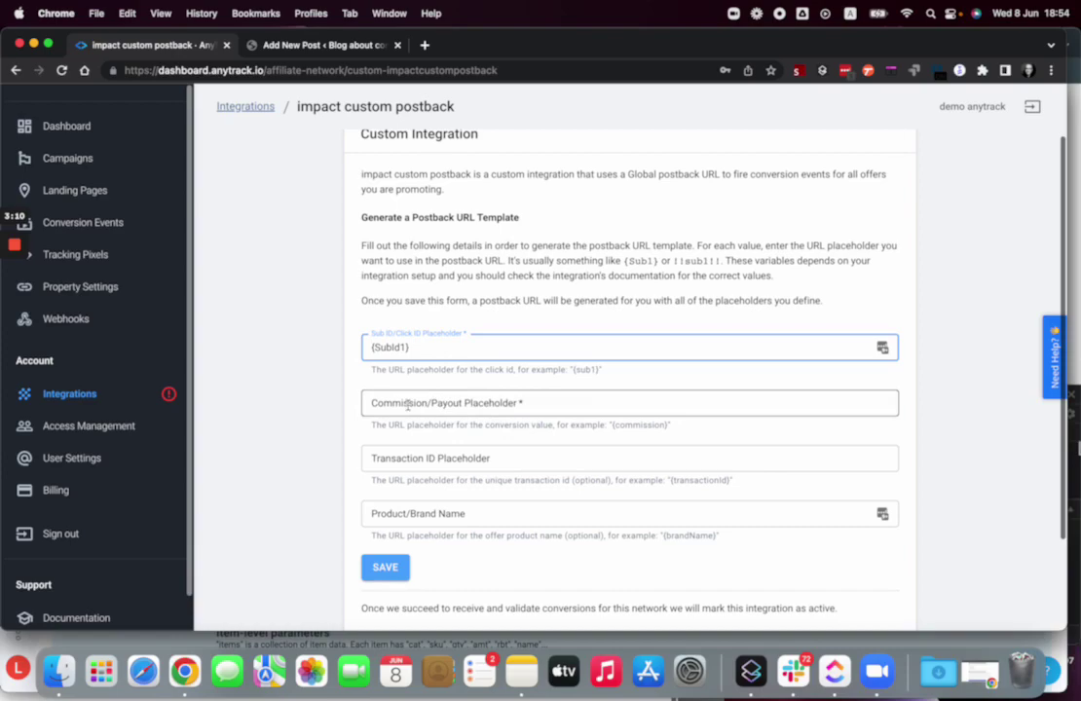
left_click(446, 405)
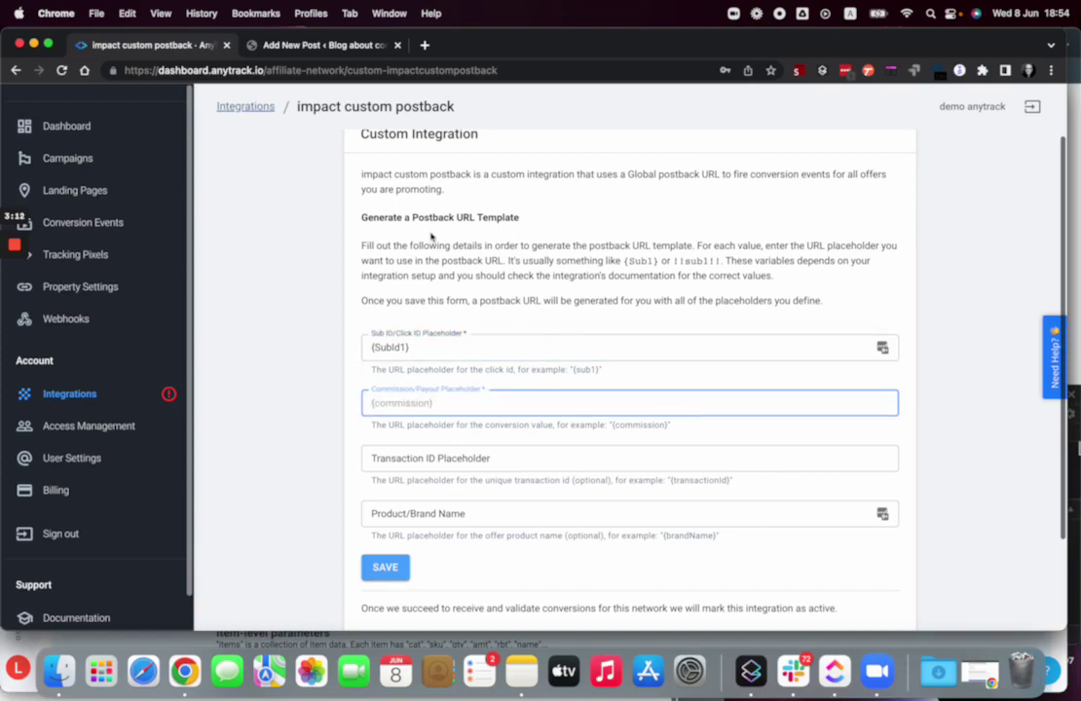
key("ctrl+Up")
left_click(419, 164)
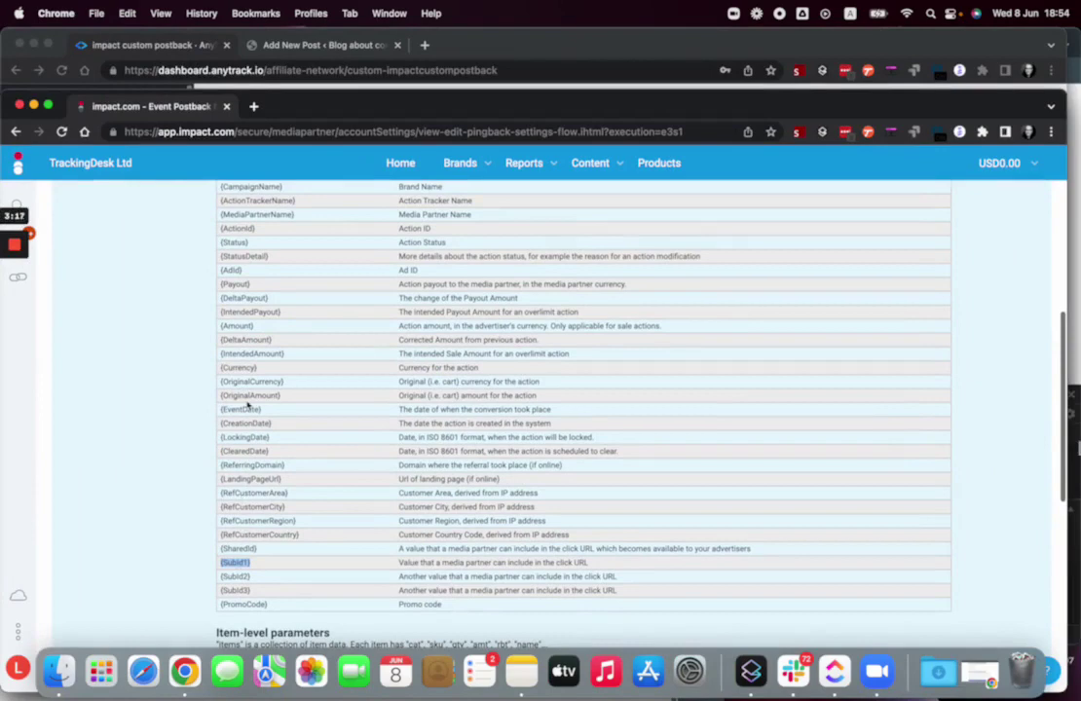
scroll(250, 336, "up", 2)
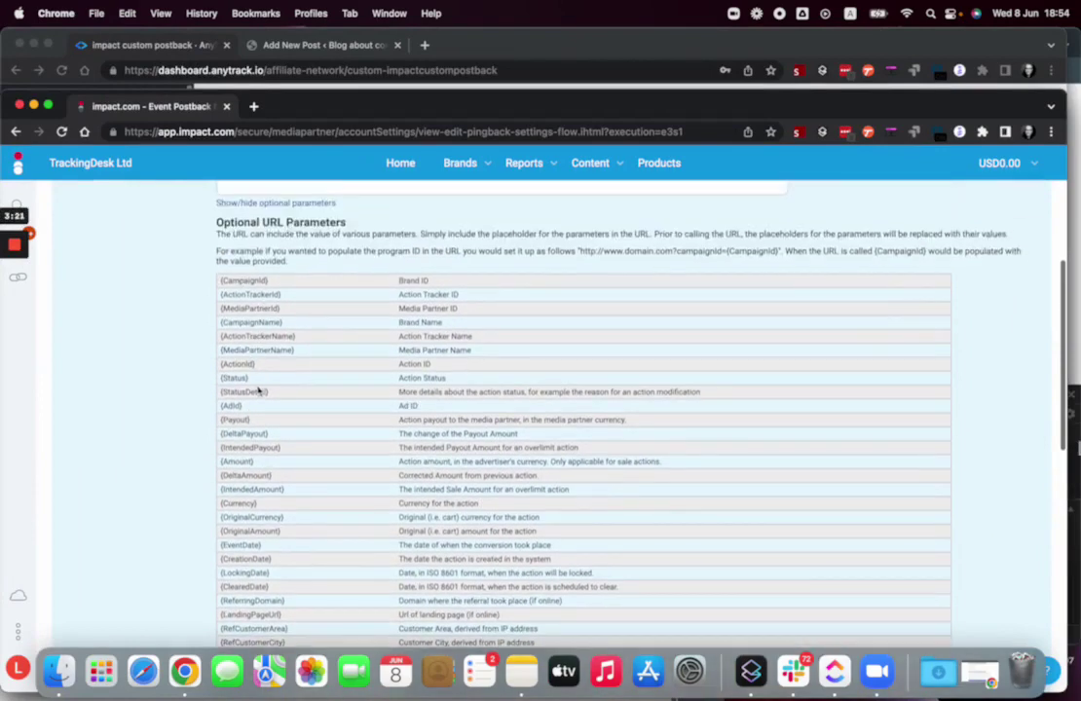
scroll(259, 389, "down", 2)
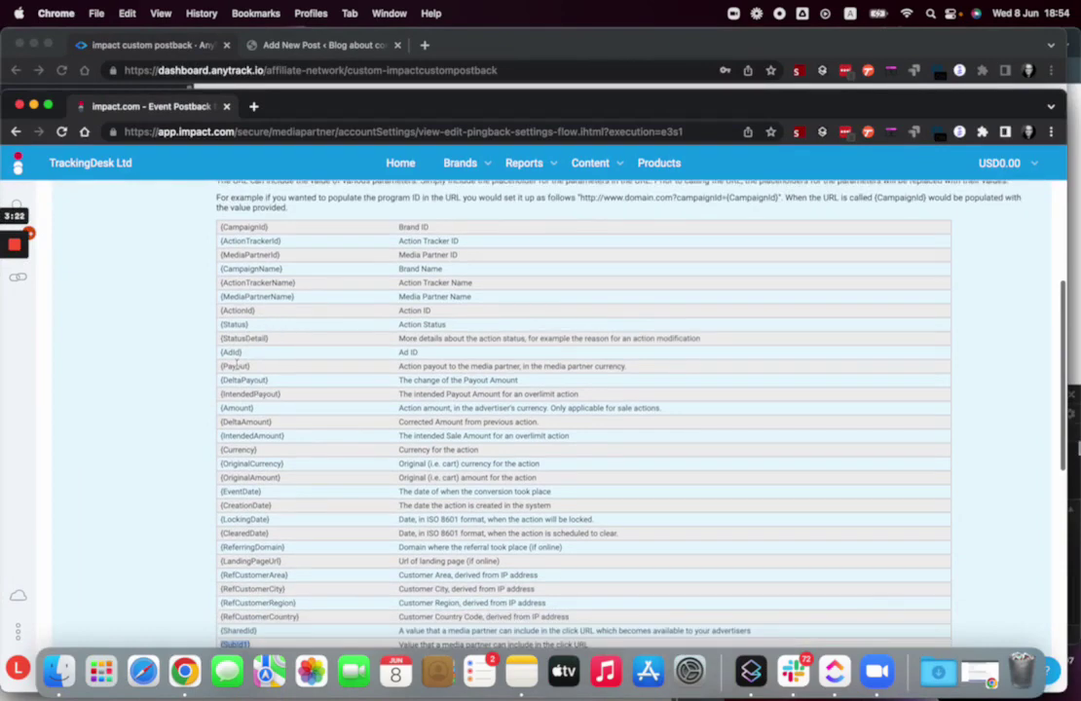
triple_click(236, 365)
key("super+c")
left_click(169, 45)
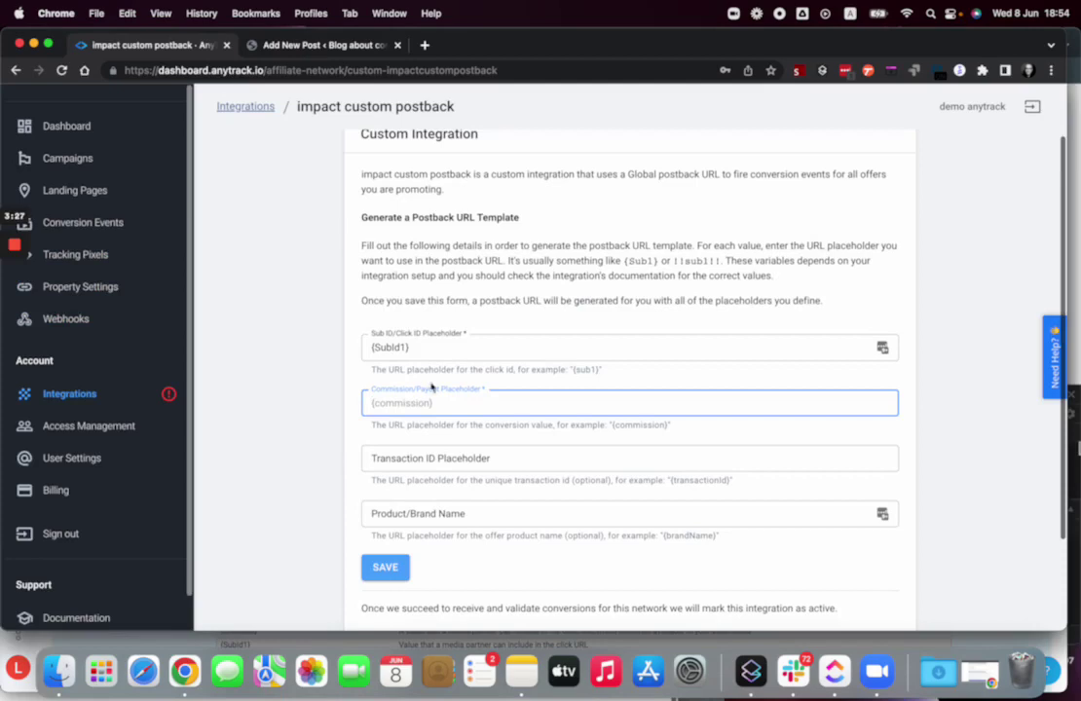
key("super+v")
- Copy {ActionId} from impact.com's parameters table for the Transaction ID placeholder
left_click(409, 457)
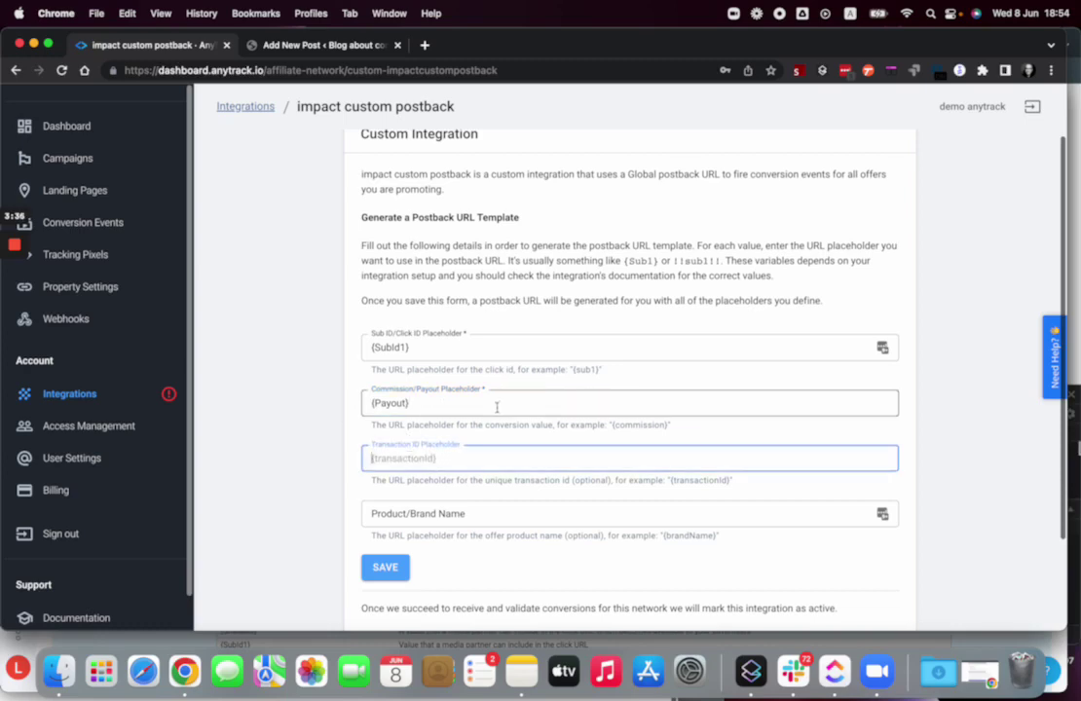
key("ctrl+Up")
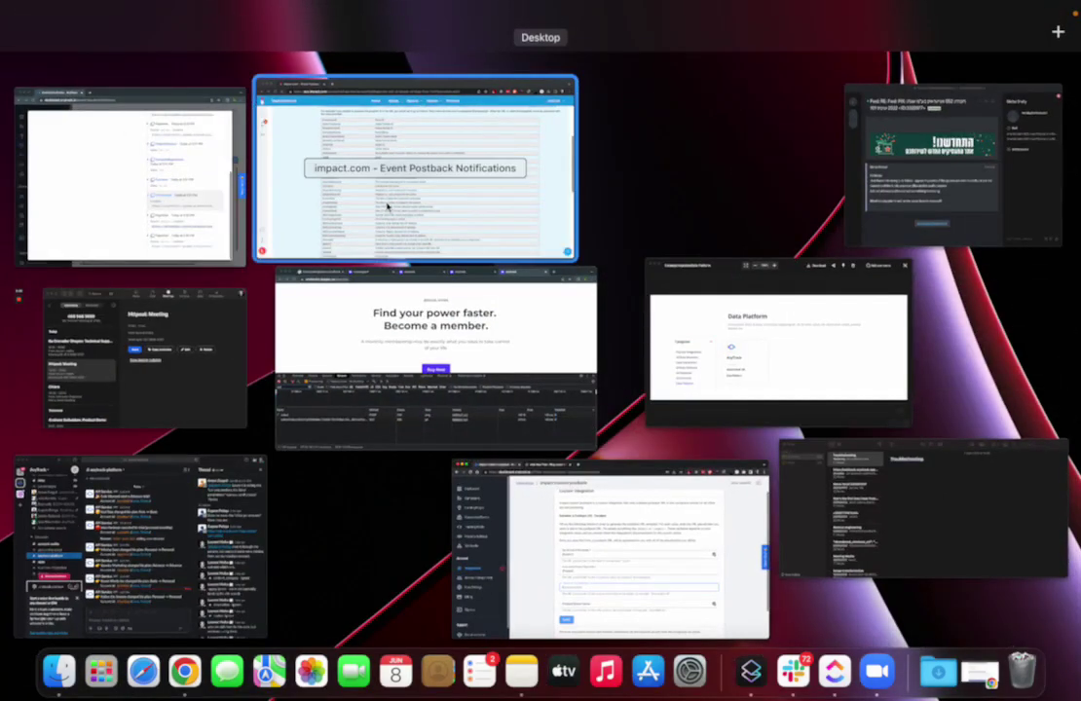
left_click(337, 182)
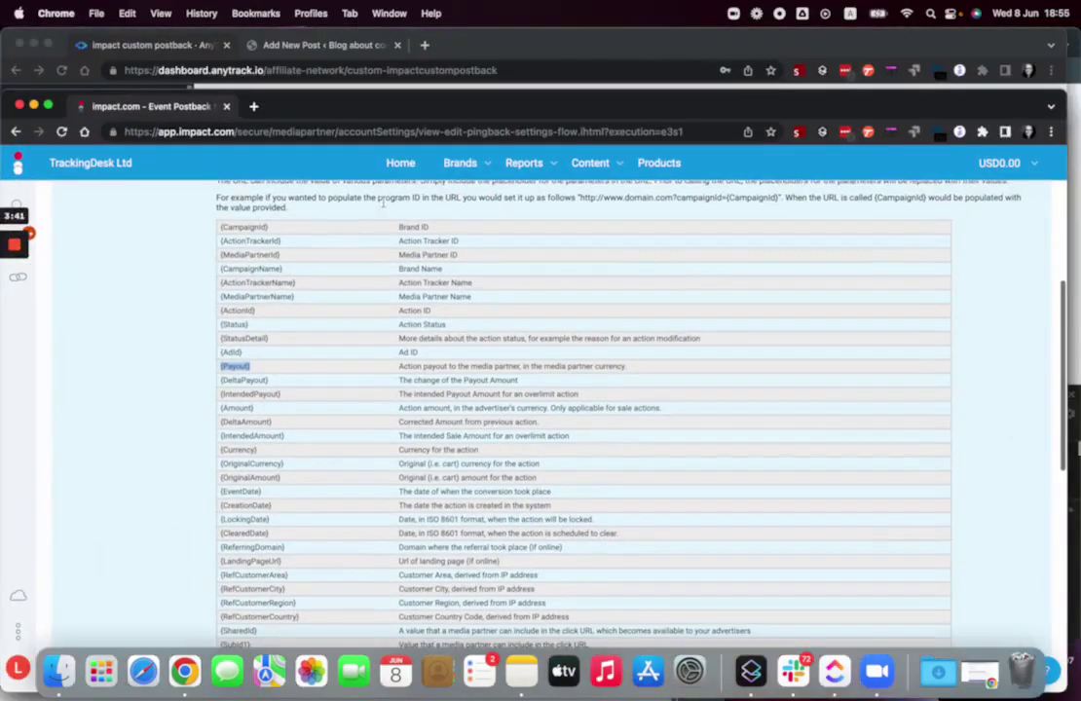
double_click(237, 310)
key("super+c")
scroll(275, 339, "down", 2)
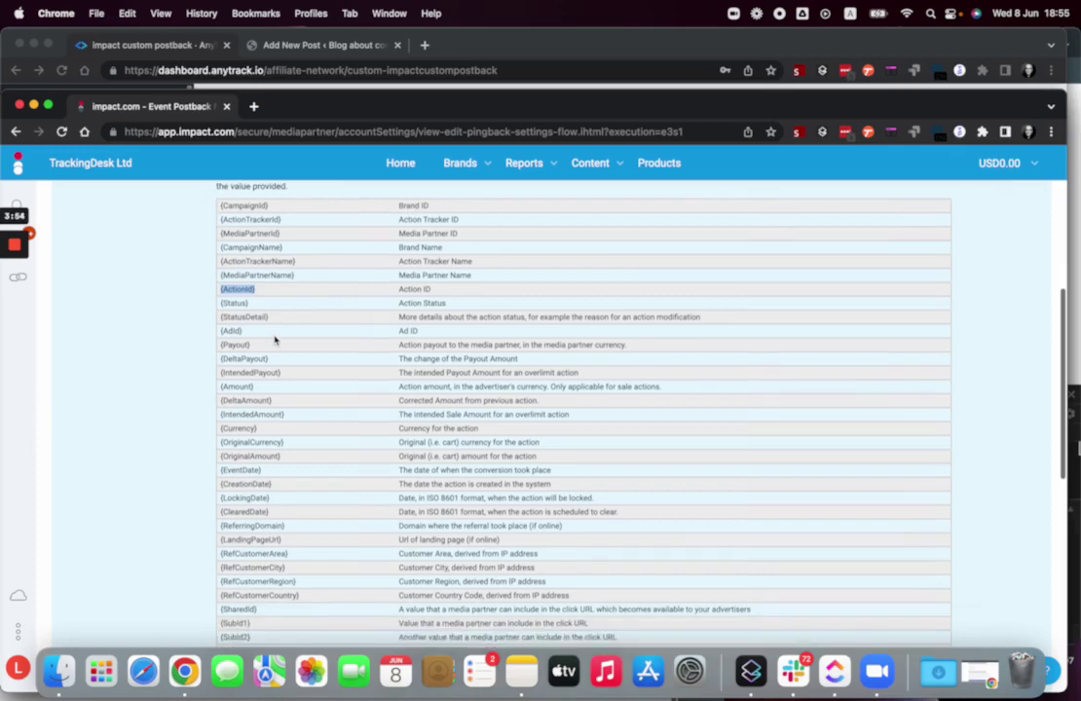
scroll(274, 338, "down", 3)
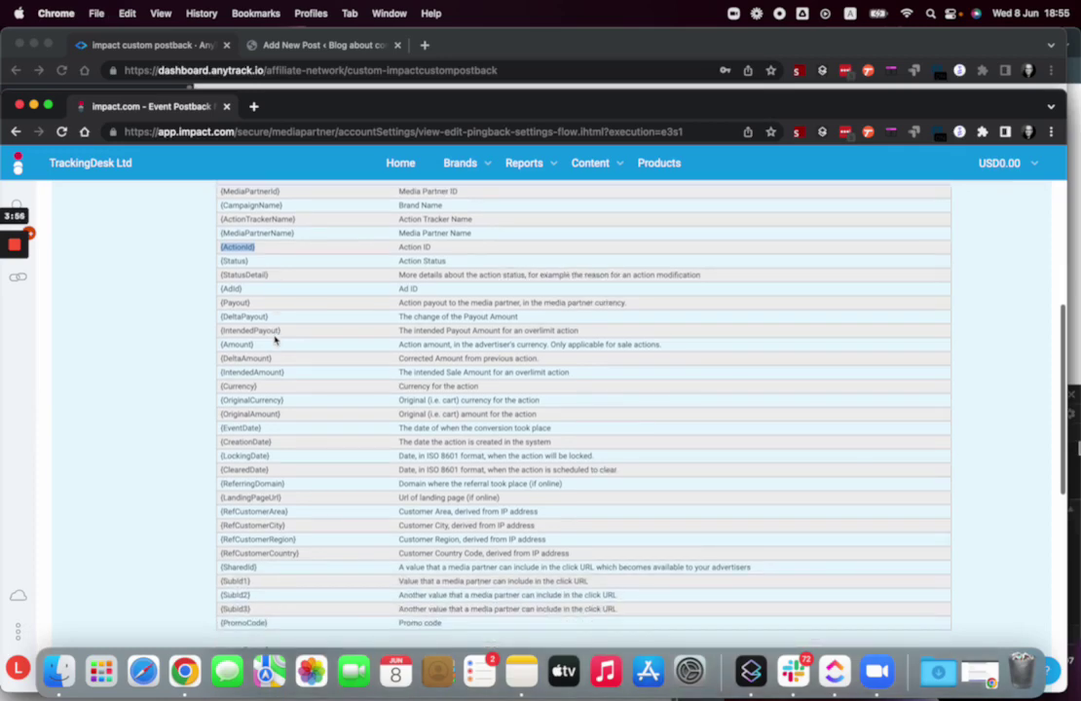
scroll(265, 439, "down", 3)
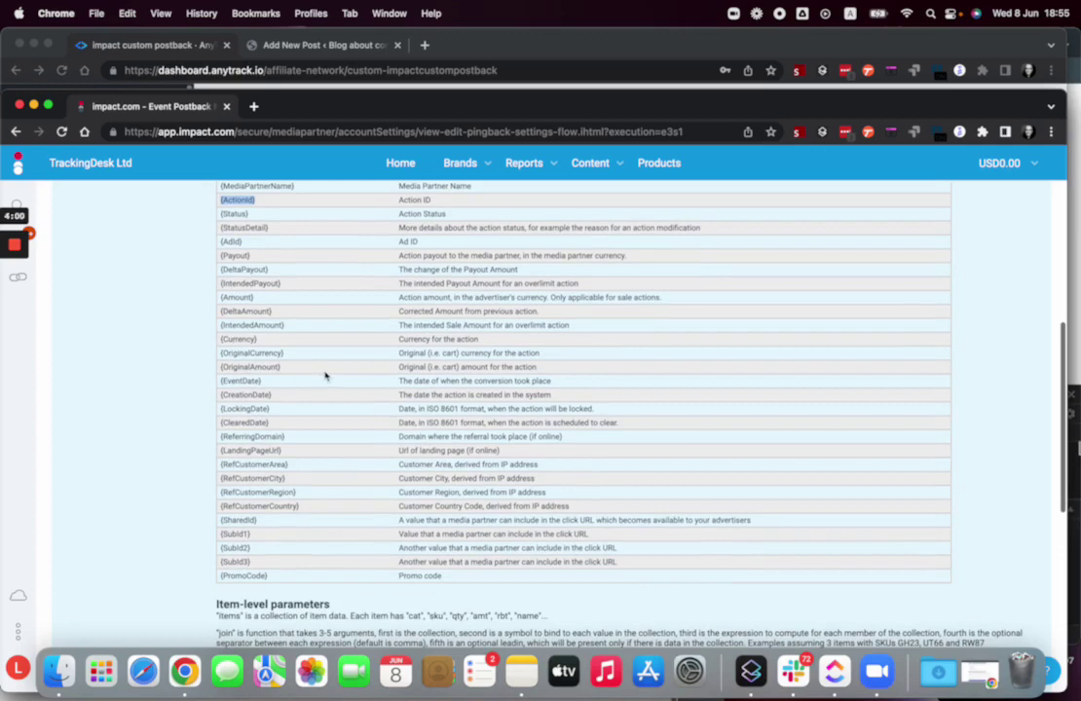
- Paste {ActionId} into the Transaction ID placeholder, then go back to impact.com's parameters table
left_click(170, 55)
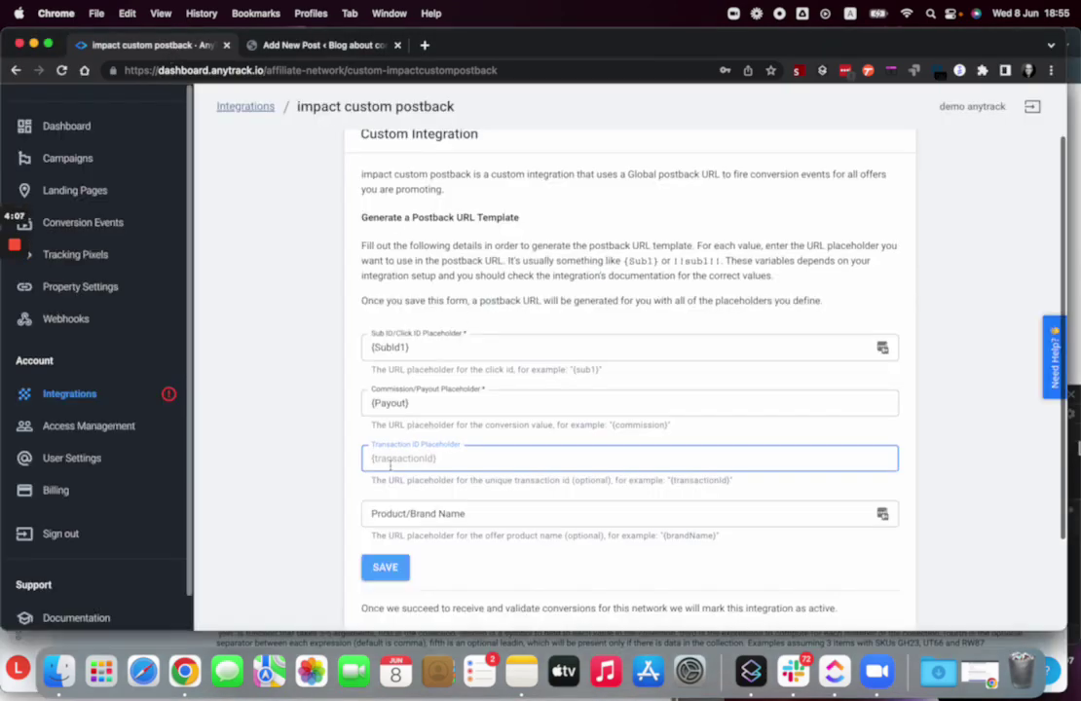
key("super+v")
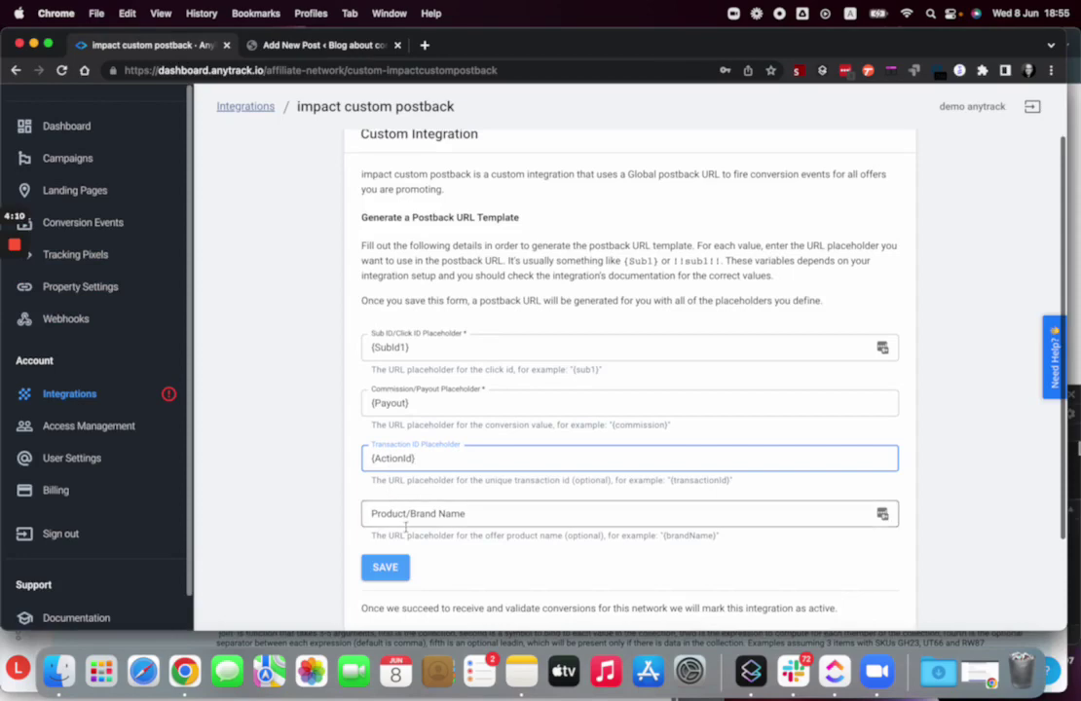
left_click(390, 515)
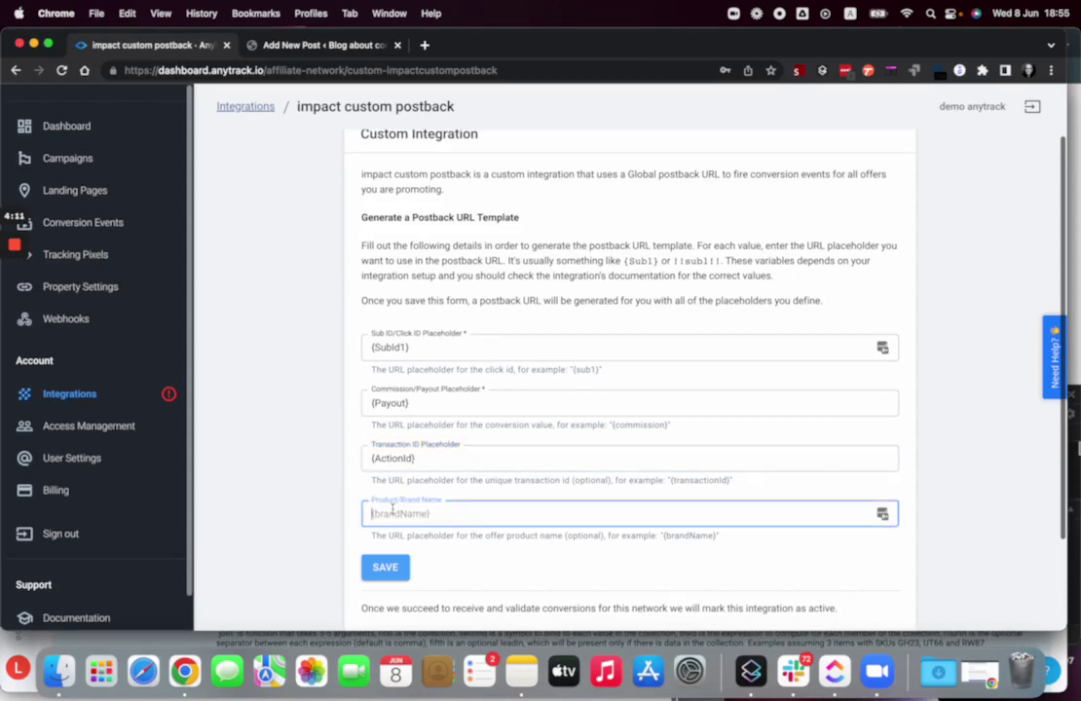
left_click(331, 53)
left_click(167, 45)
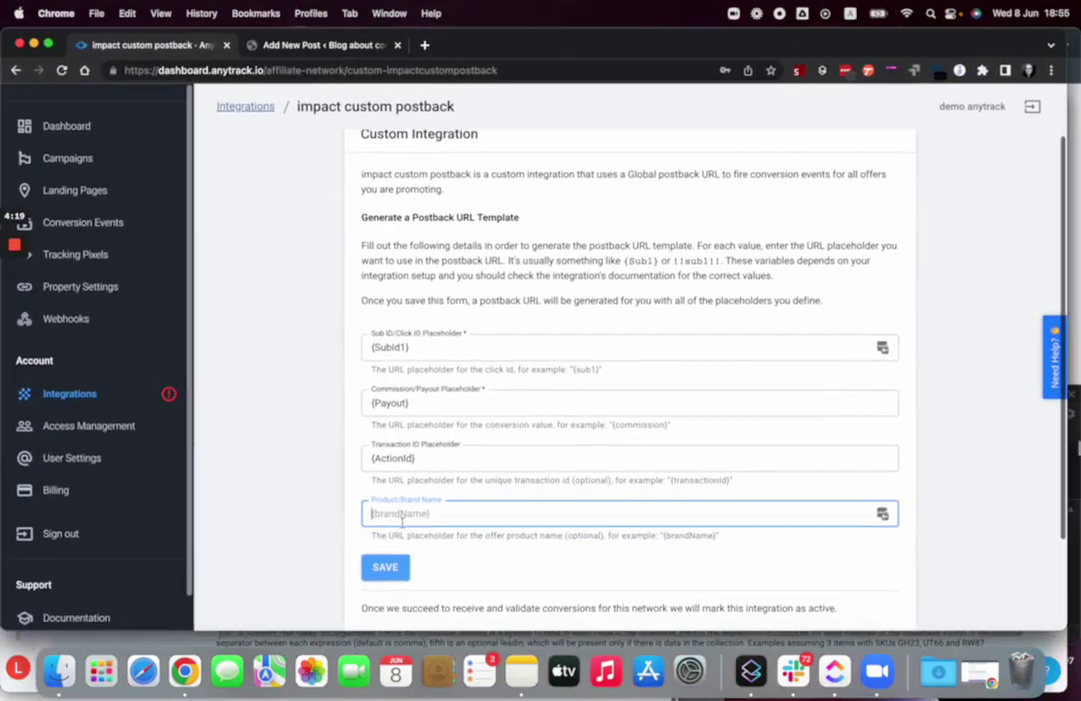
key("ctrl+Up")
left_click(335, 133)
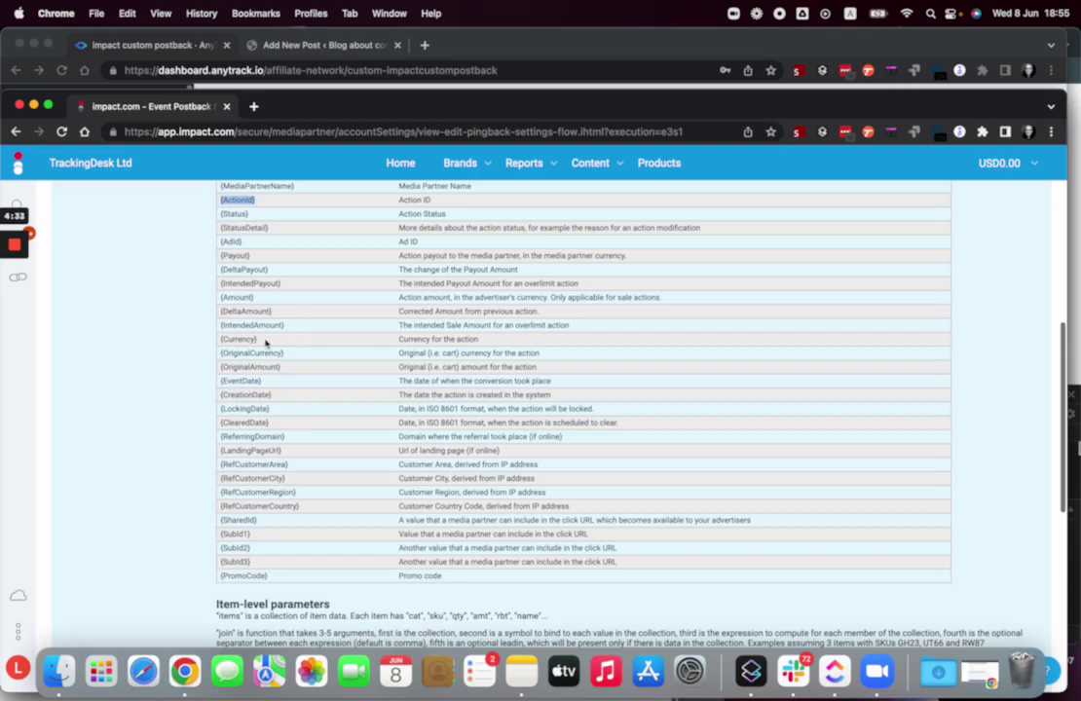
- Select {CampaignName} (Brand Name) in impact.com's optional parameters table
scroll(265, 341, "up", 4)
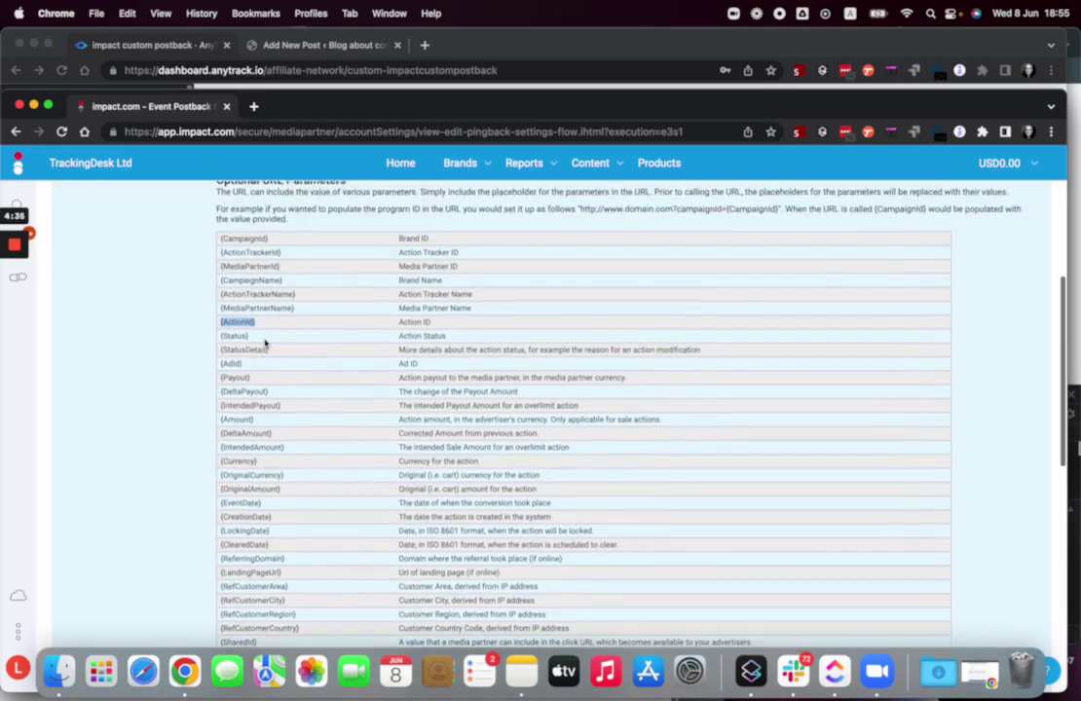
triple_click(251, 279)
key("super+c")
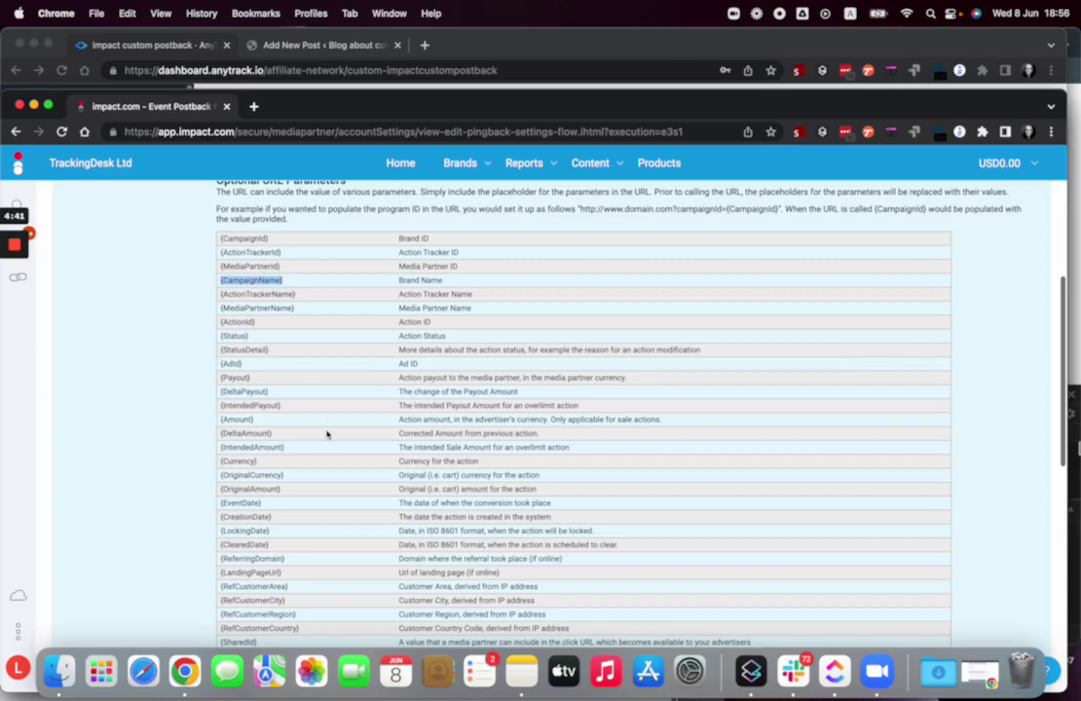
scroll(327, 435, "down", 2)
scroll(327, 436, "down", 3)
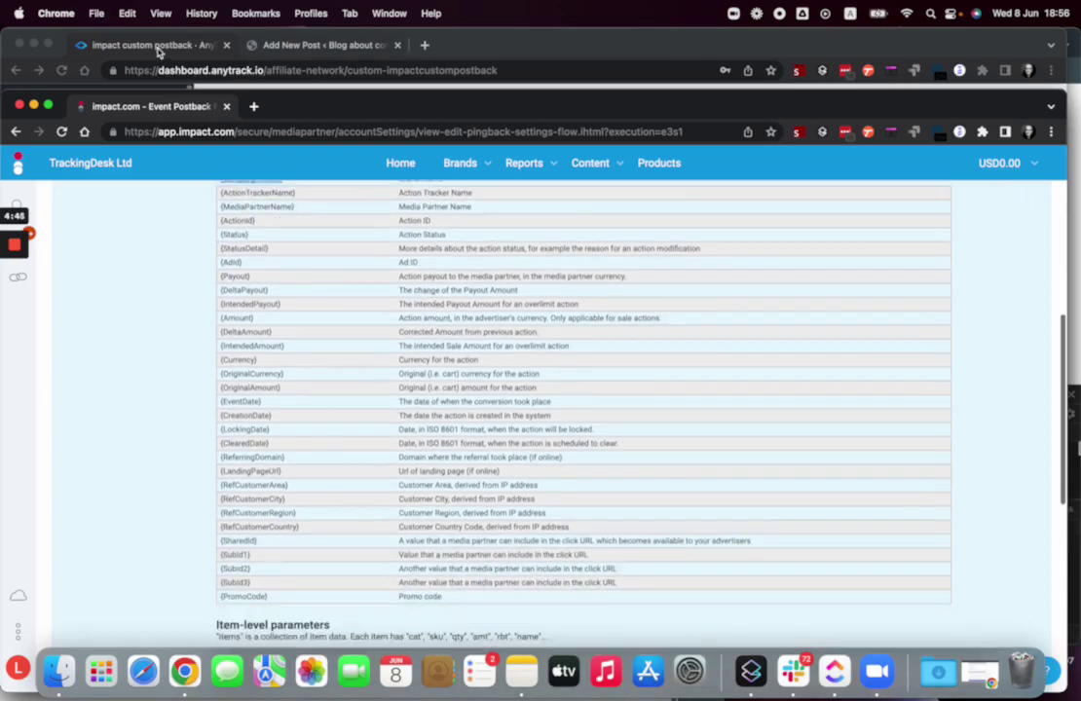
- Paste {CampaignName} into Product/Brand Name and check the filled Sub ID placeholder
left_click(139, 45)
key("super+v")
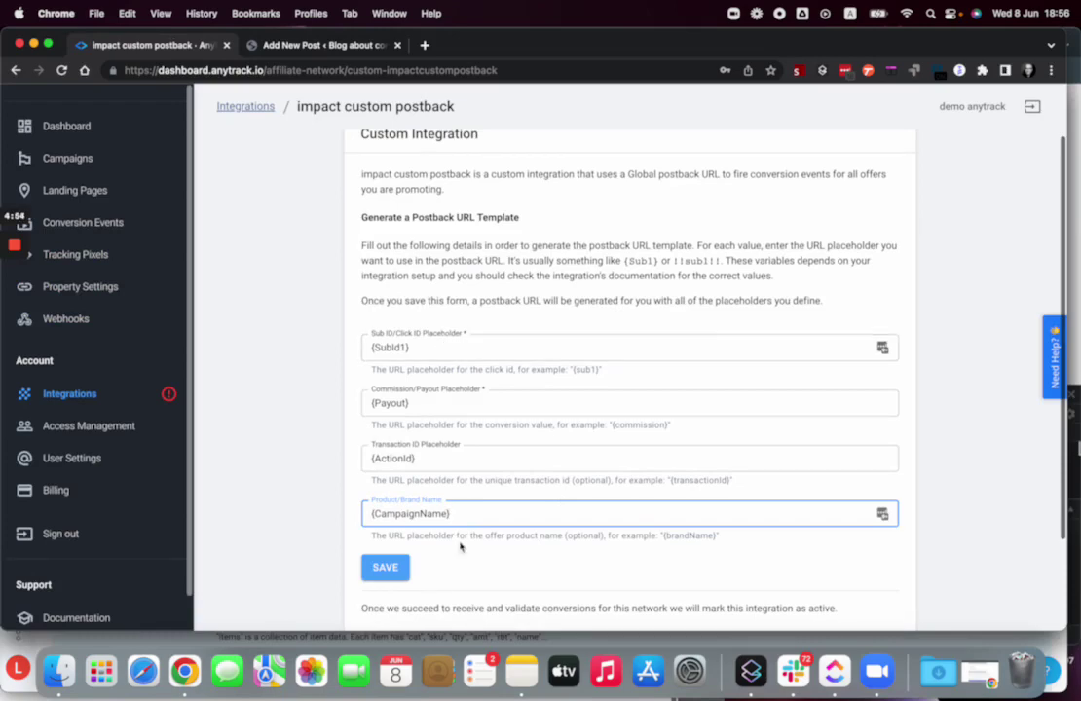
scroll(475, 550, "down", 1)
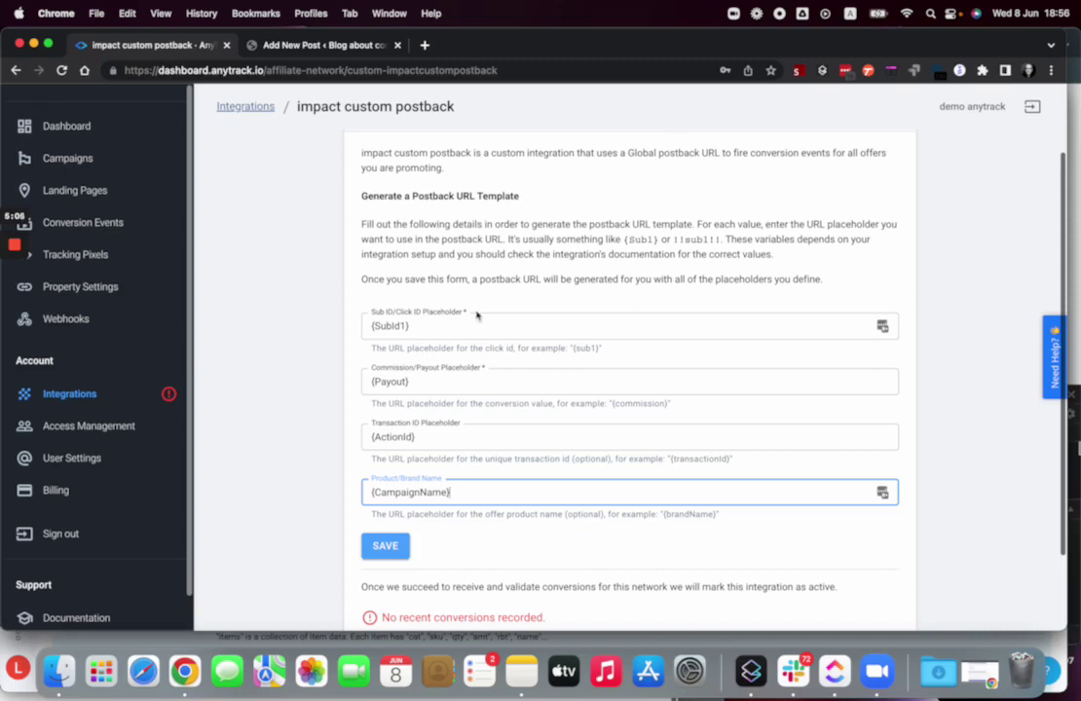
left_click(417, 326)
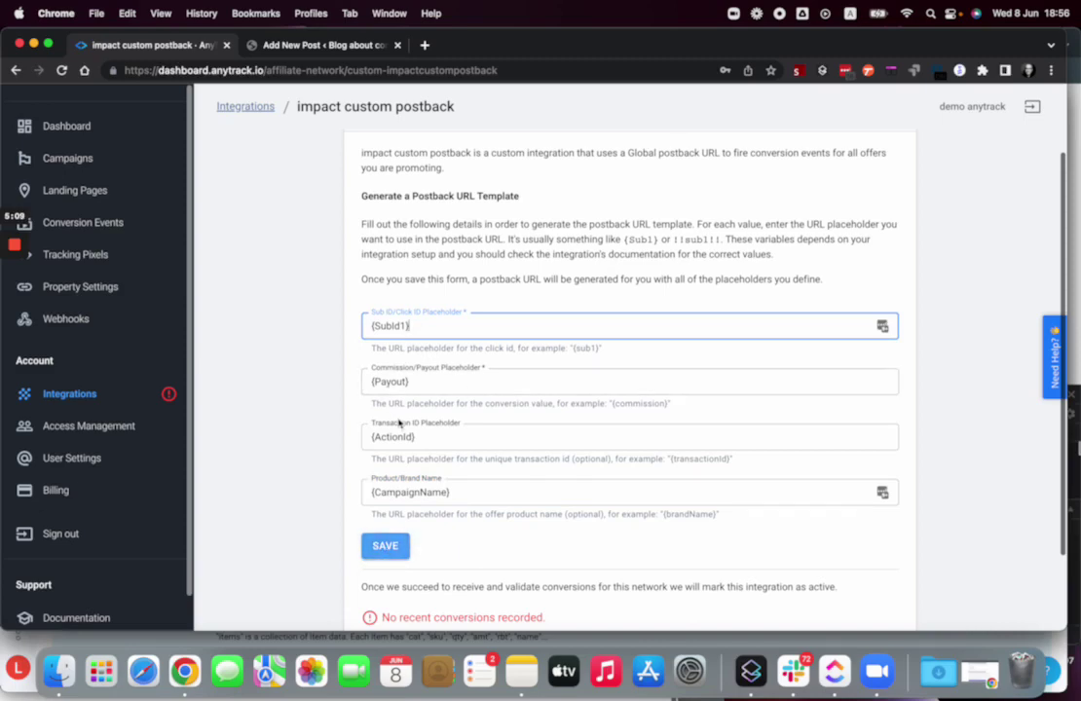
- Save the placeholders, copy the generated postback URL, and return to impact.com
left_click(387, 548)
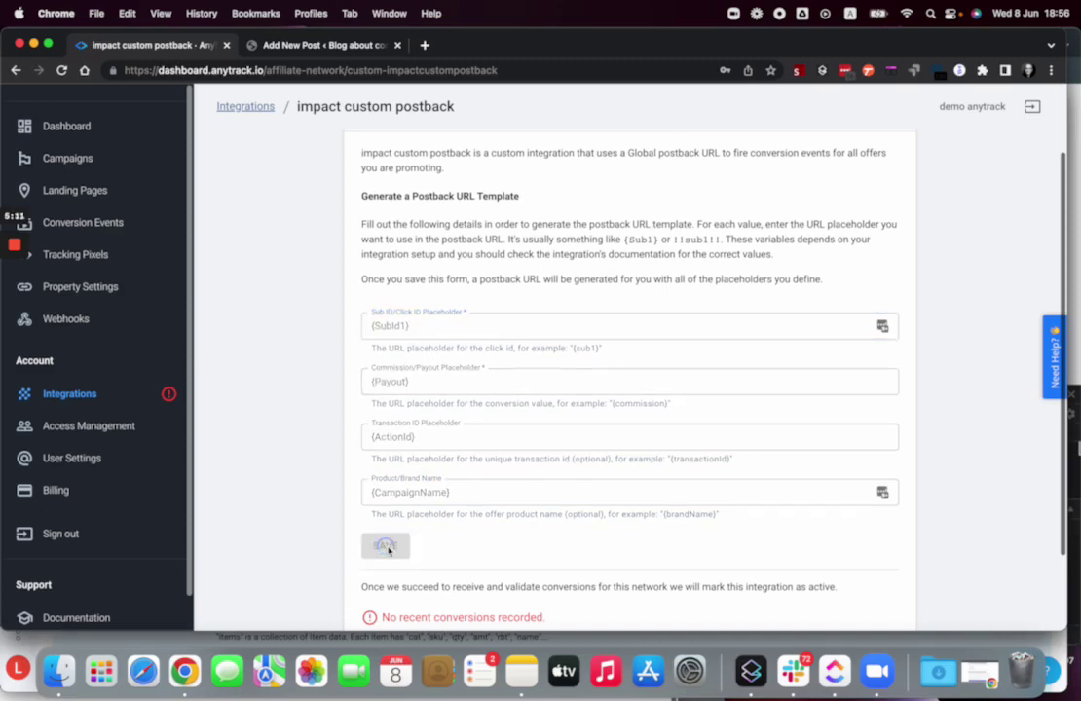
left_click(585, 313)
key("super+c")
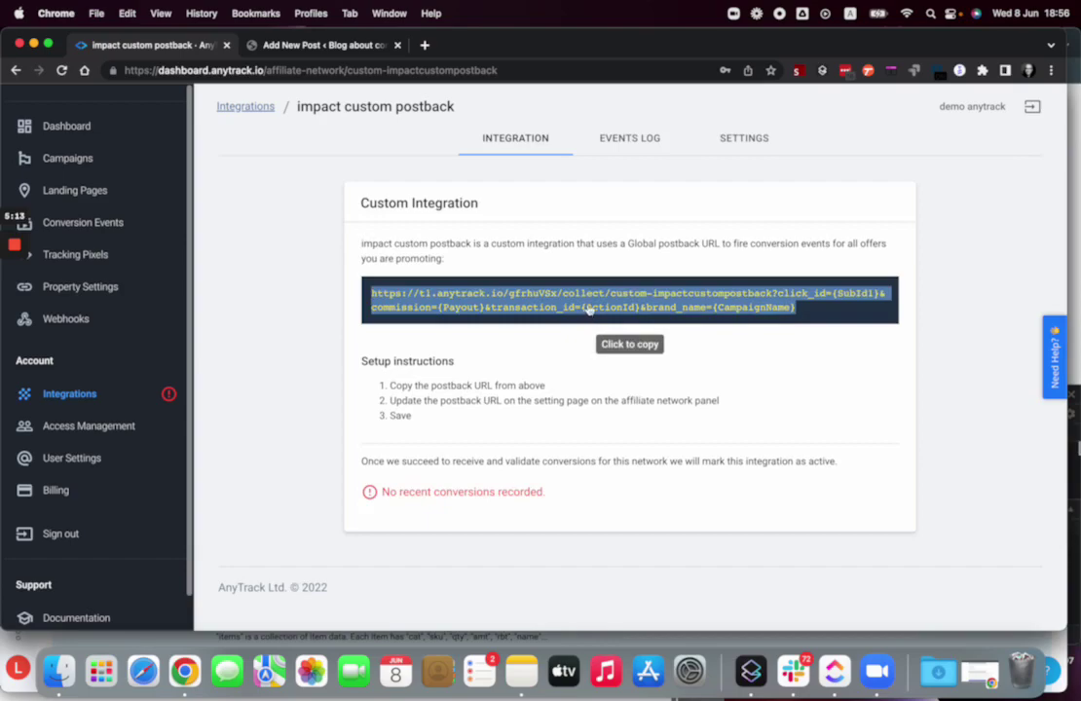
left_click(589, 311)
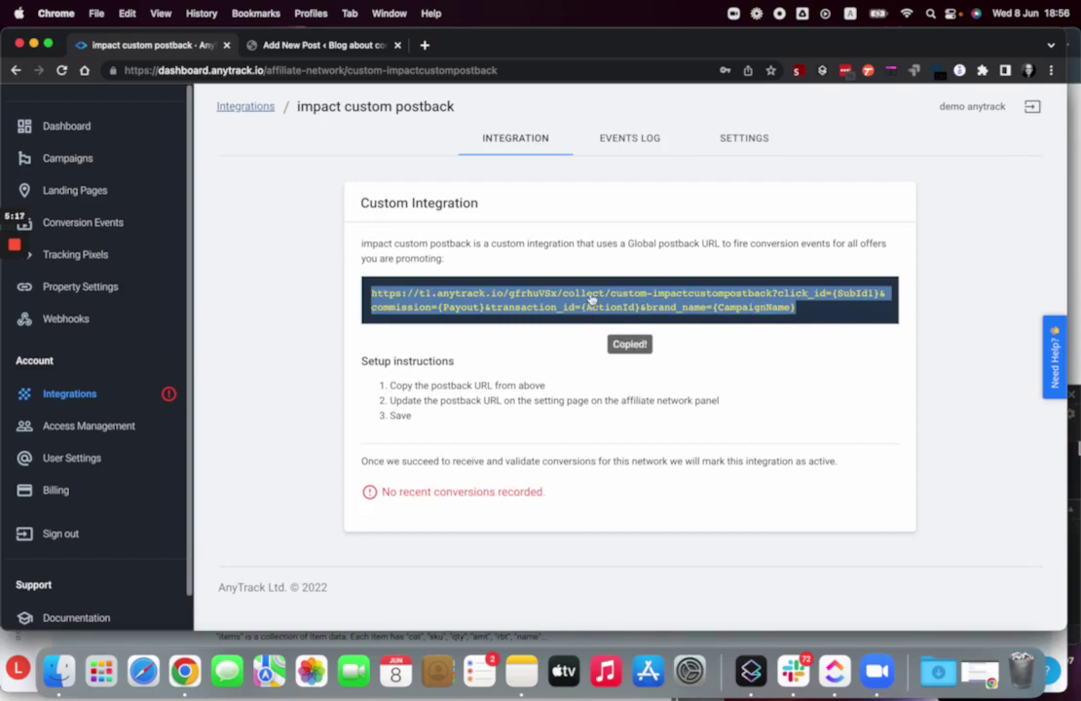
key("ctrl+Up")
left_click(379, 176)
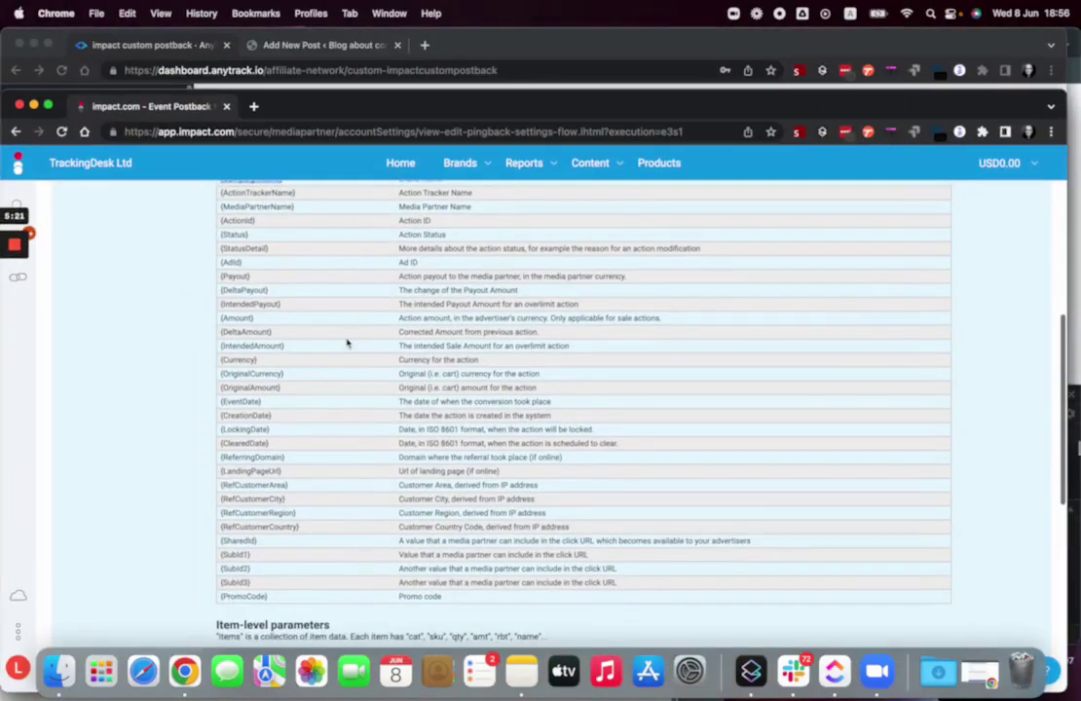
- Paste the AnyTrack postback URL into Impact's Action Life Cycle Events URL field
right_click(347, 343)
left_click(284, 294)
scroll(270, 364, "up", 5)
left_click(256, 361)
key("super+v")
- Save the postback setting, copy the saved URL and open a new browser tab
scroll(277, 410, "down", 10)
scroll(280, 567, "down", 2)
left_click(272, 573)
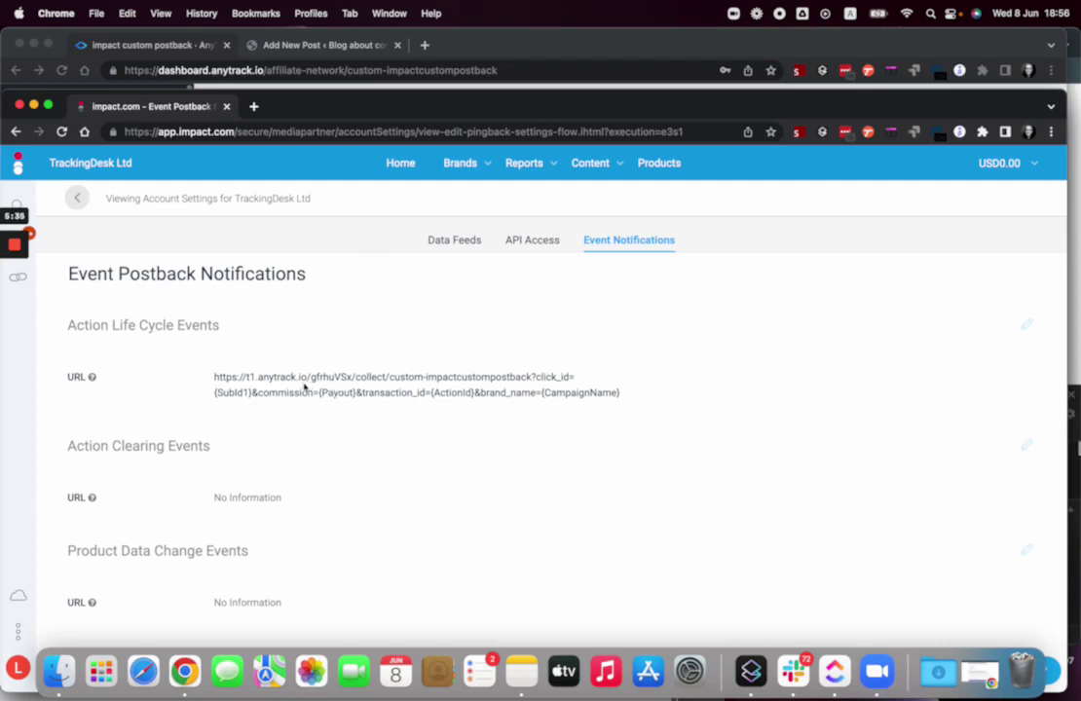
triple_click(310, 383)
key("cmd+c")
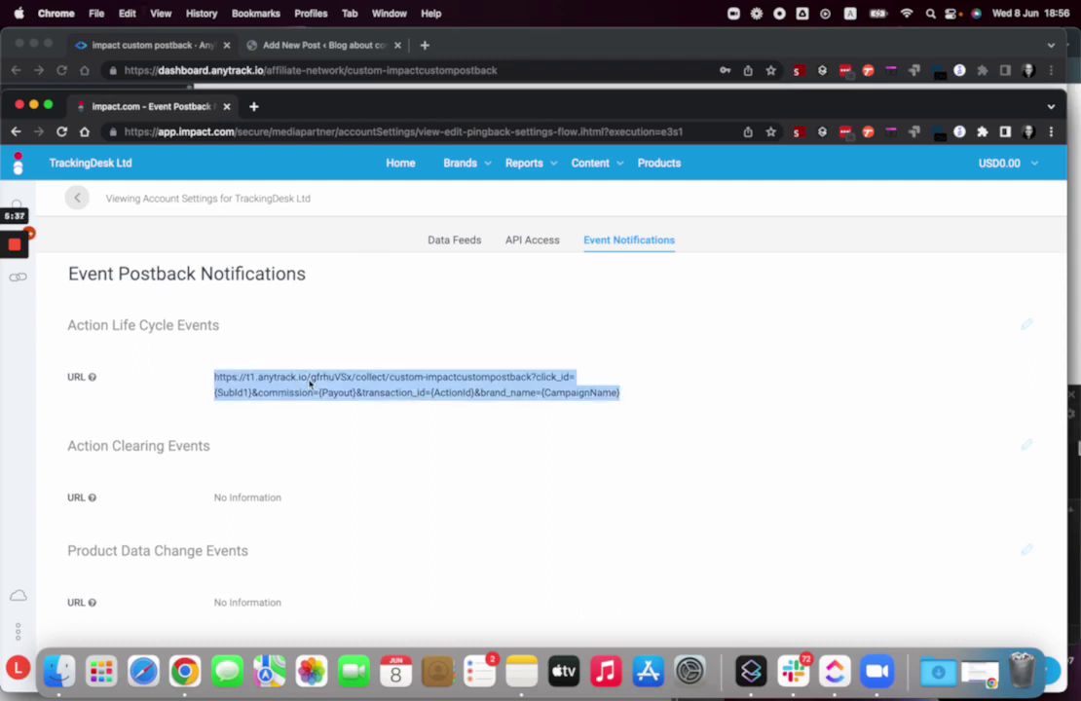
key("cmd+t")
- Load the placeholder postback URL in Chrome as a test, then return to the AnyTrack dashboard
key("cmd+v")
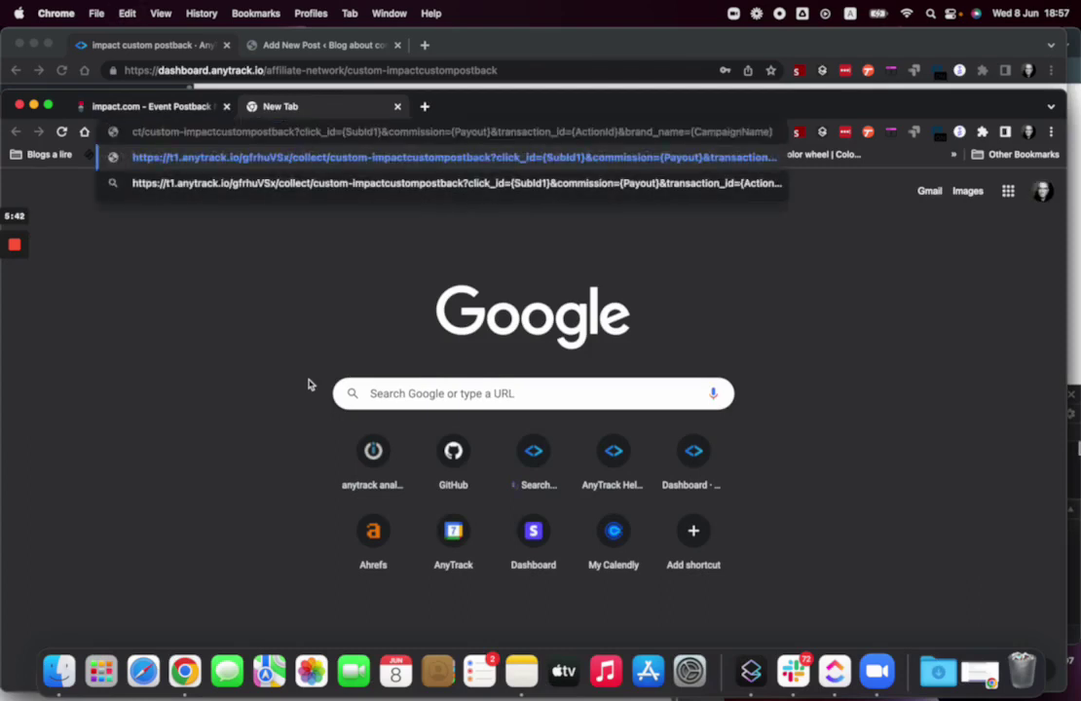
key("Return")
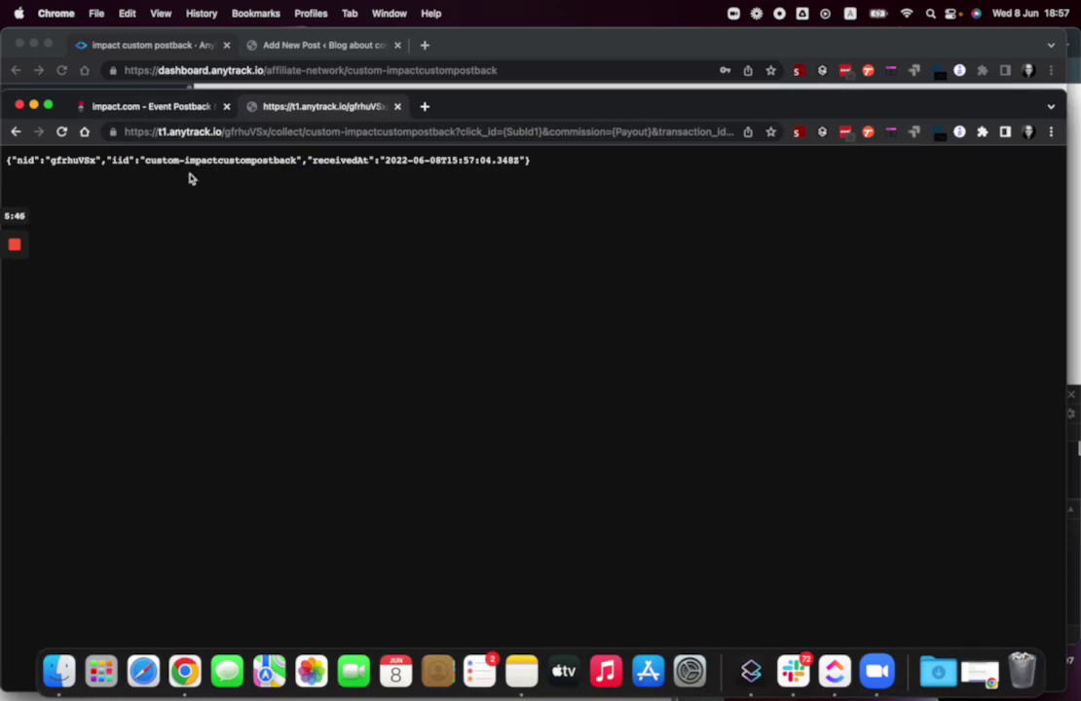
left_click(210, 131)
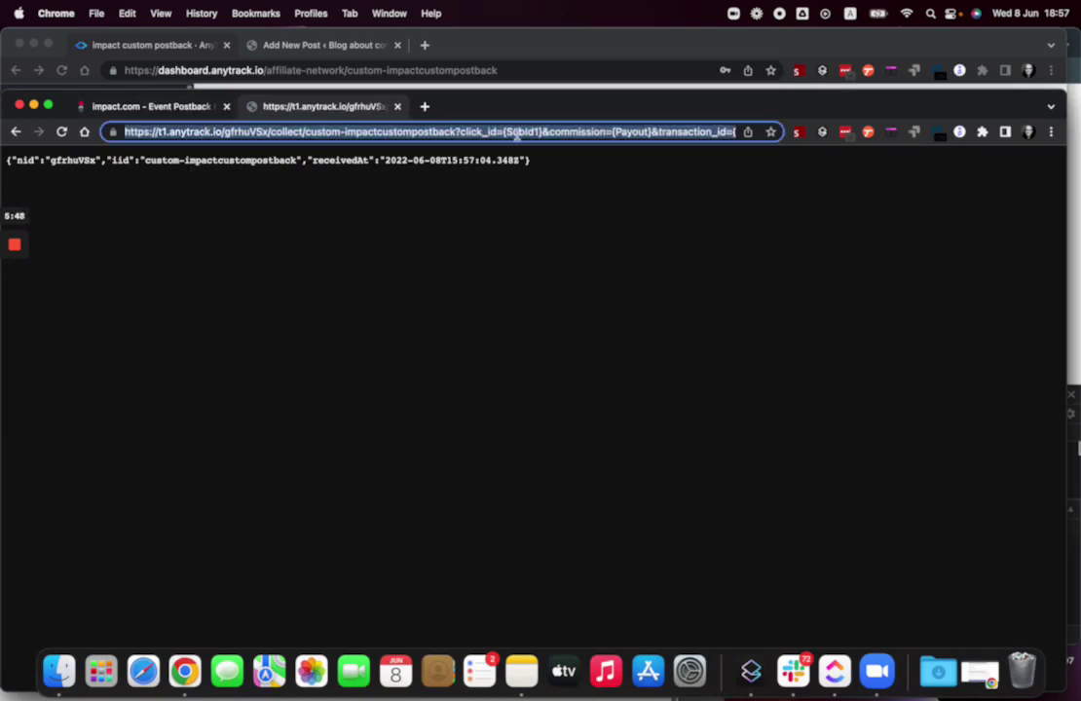
left_click(165, 46)
- Open the impact custom postback Events Log showing the error and a new OK Purchase event worth 2,000.00
left_click(628, 142)
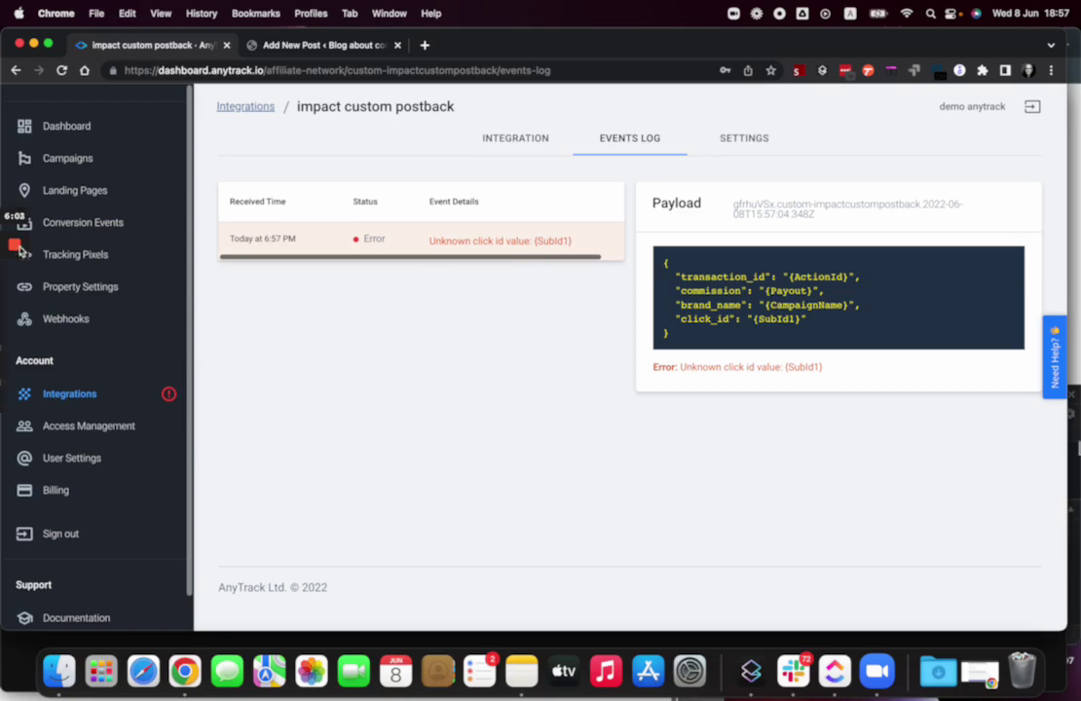
left_click(17, 303)
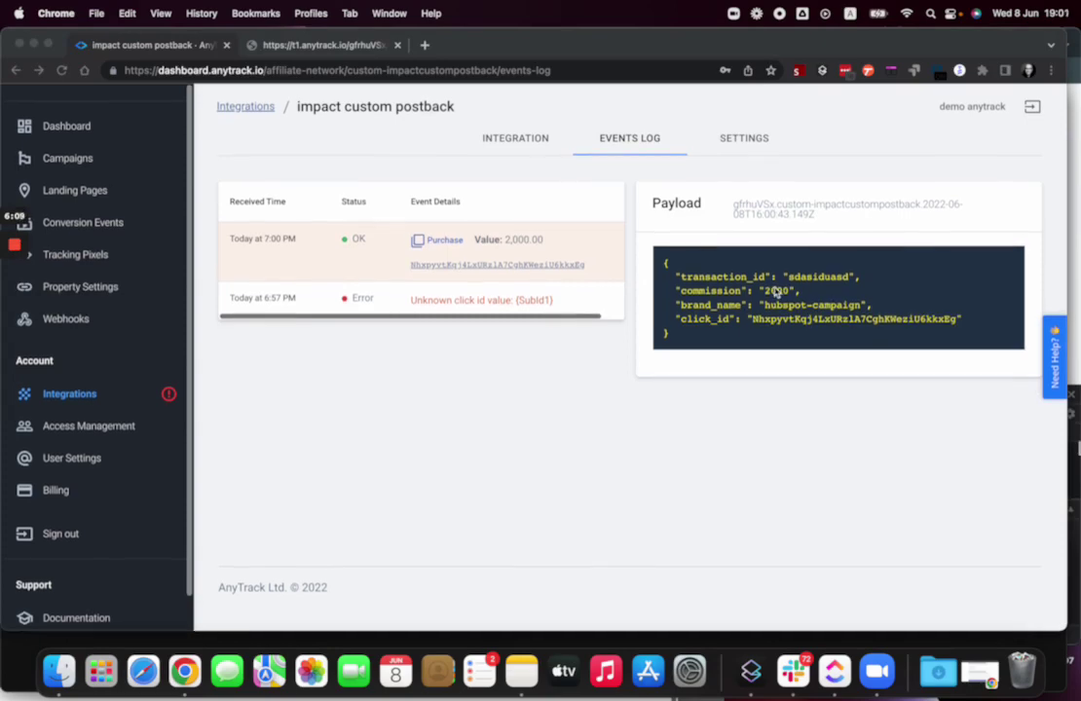
- Compare the failed placeholder event's payload with the successful Purchase event's payload
left_click(328, 302)
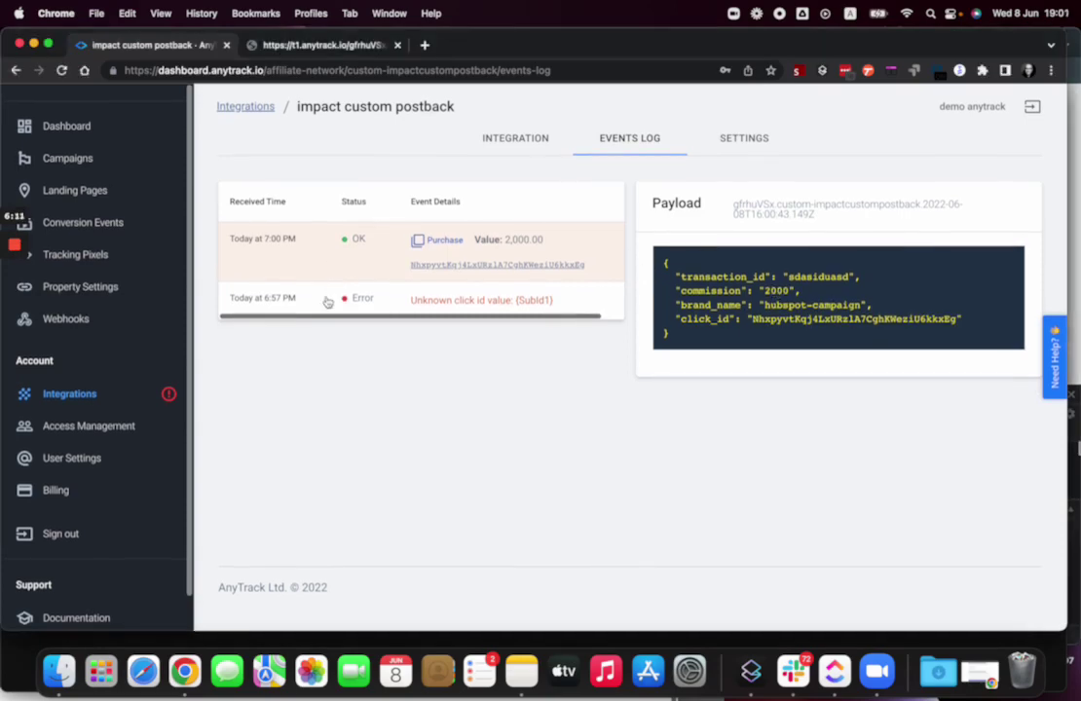
left_click(328, 302)
left_click(343, 255)
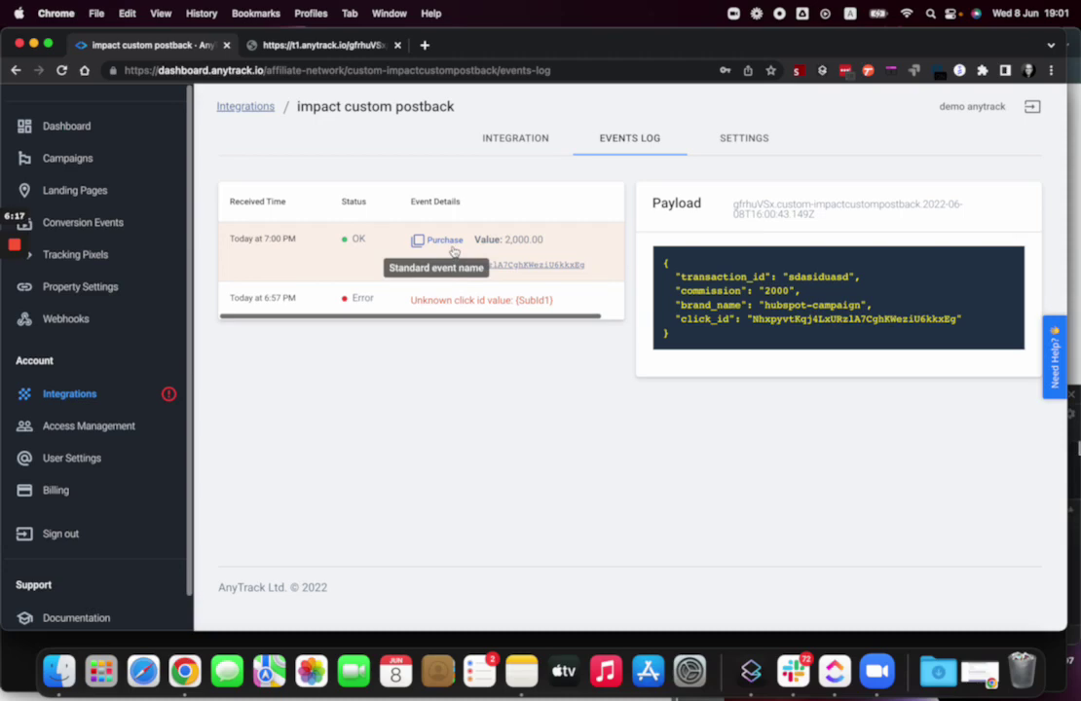
left_click(301, 304)
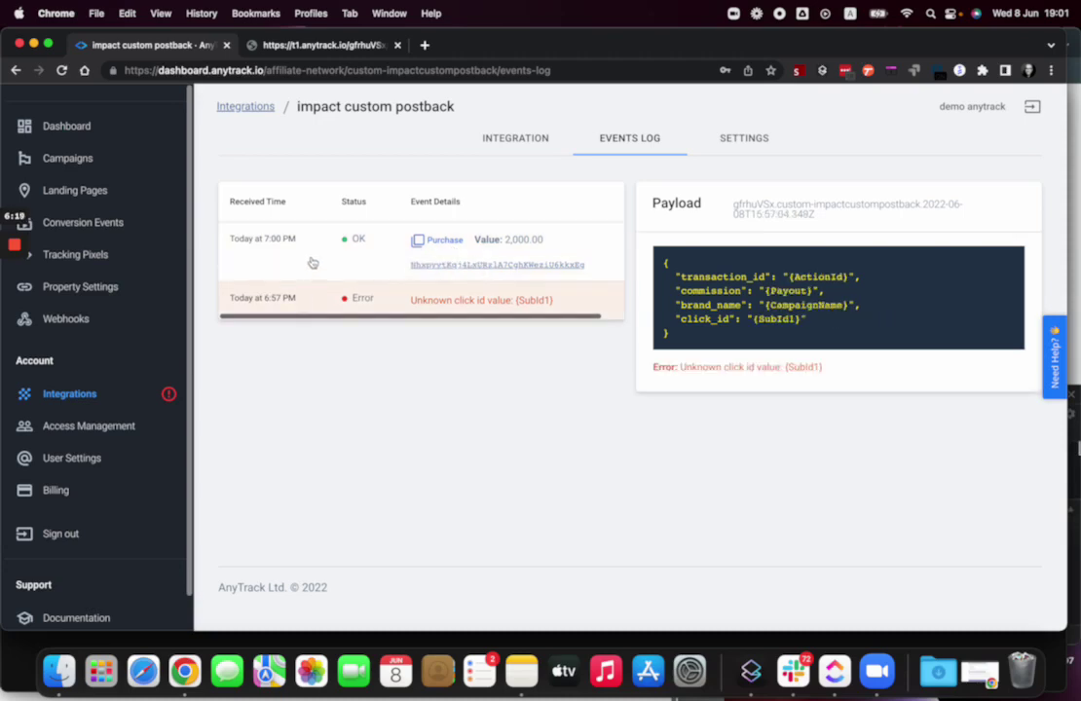
left_click(312, 263)
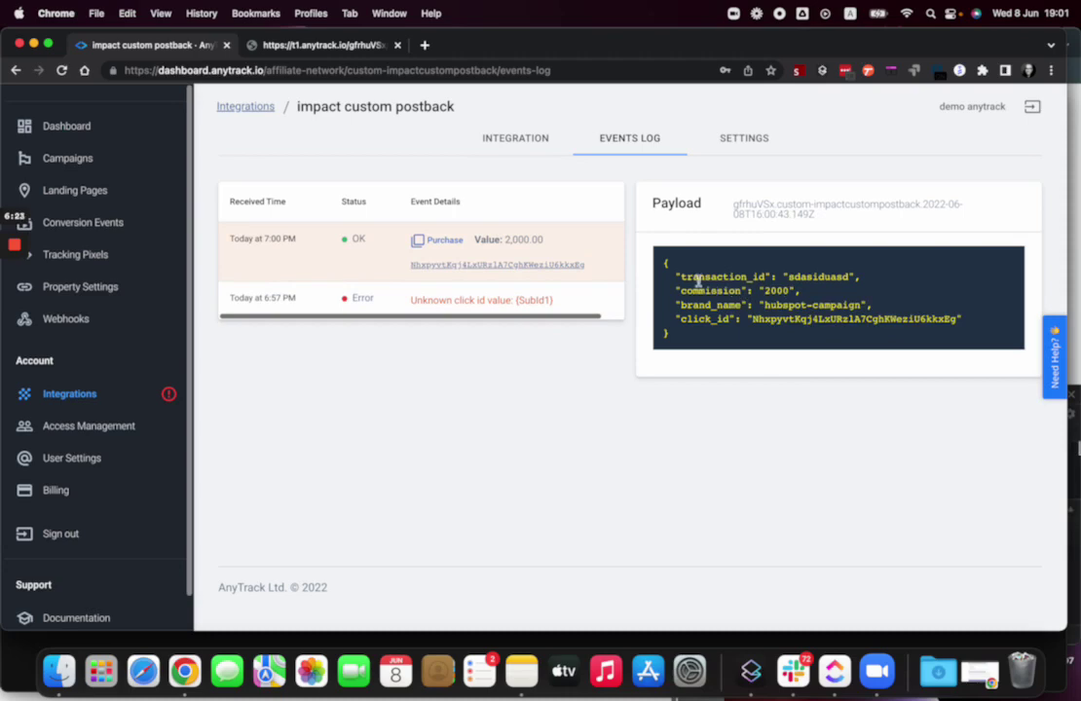
- Select the Purchase payload's transaction id, commission 2000, brand name and click id values
double_click(820, 275)
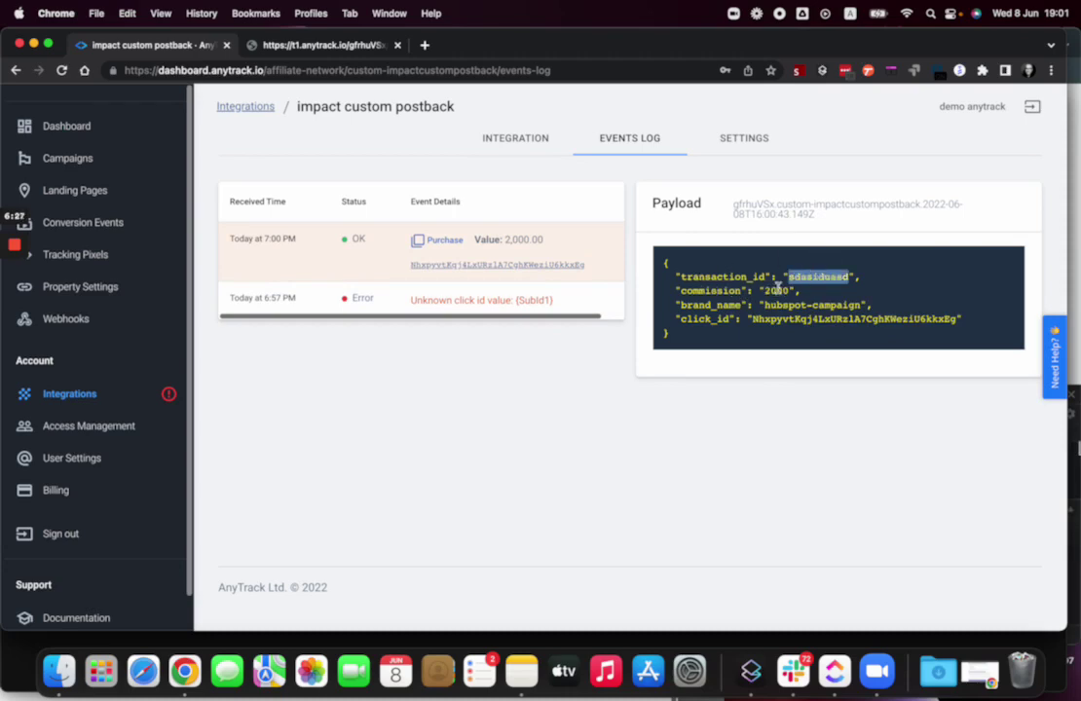
double_click(777, 291)
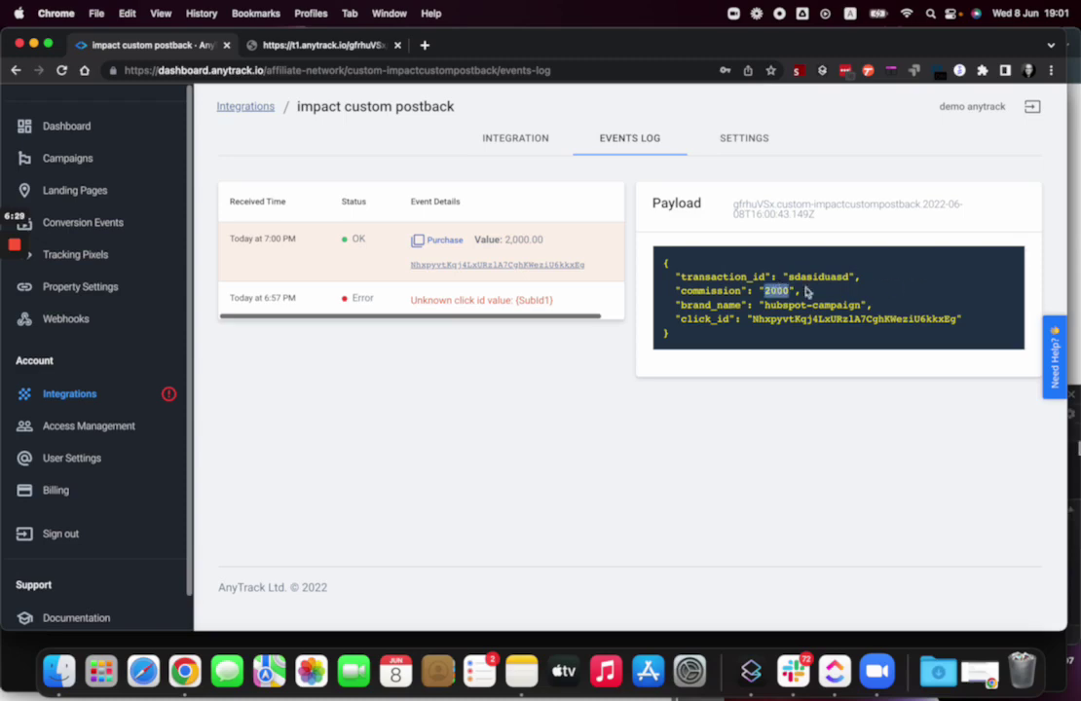
double_click(779, 307)
left_click_drag(779, 307, 873, 306)
double_click(768, 320)
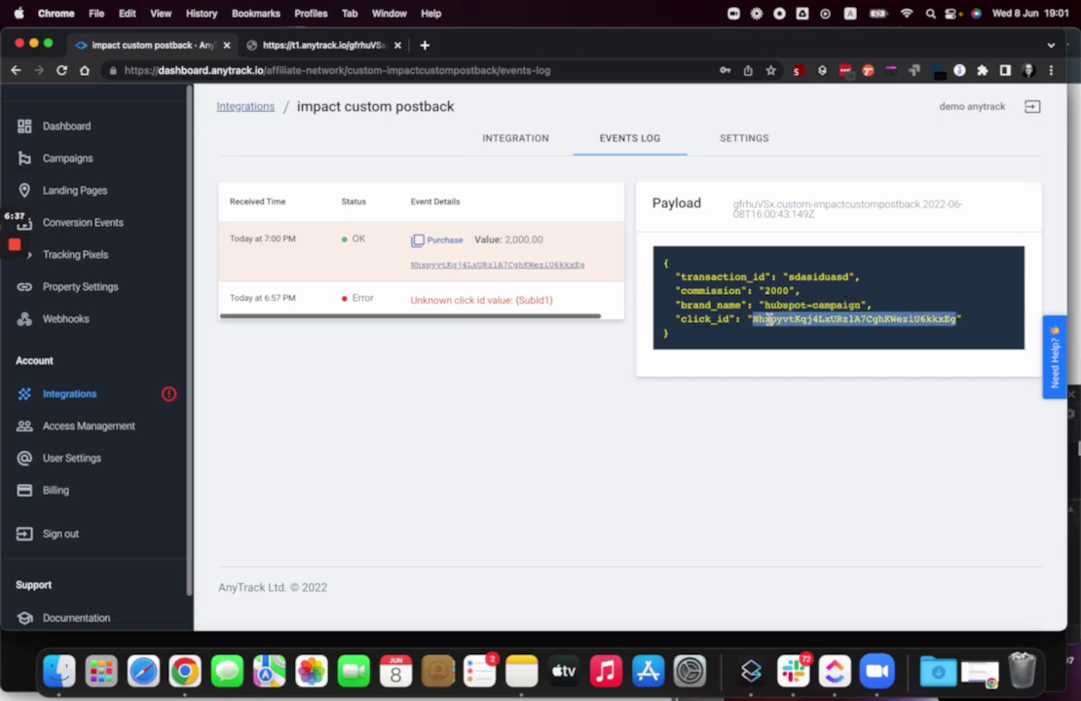
left_click(331, 46)
- Paste a filled test postback URL with the real click id, commission 2000 and brand hubspot-campaign, unsent
left_click(334, 69)
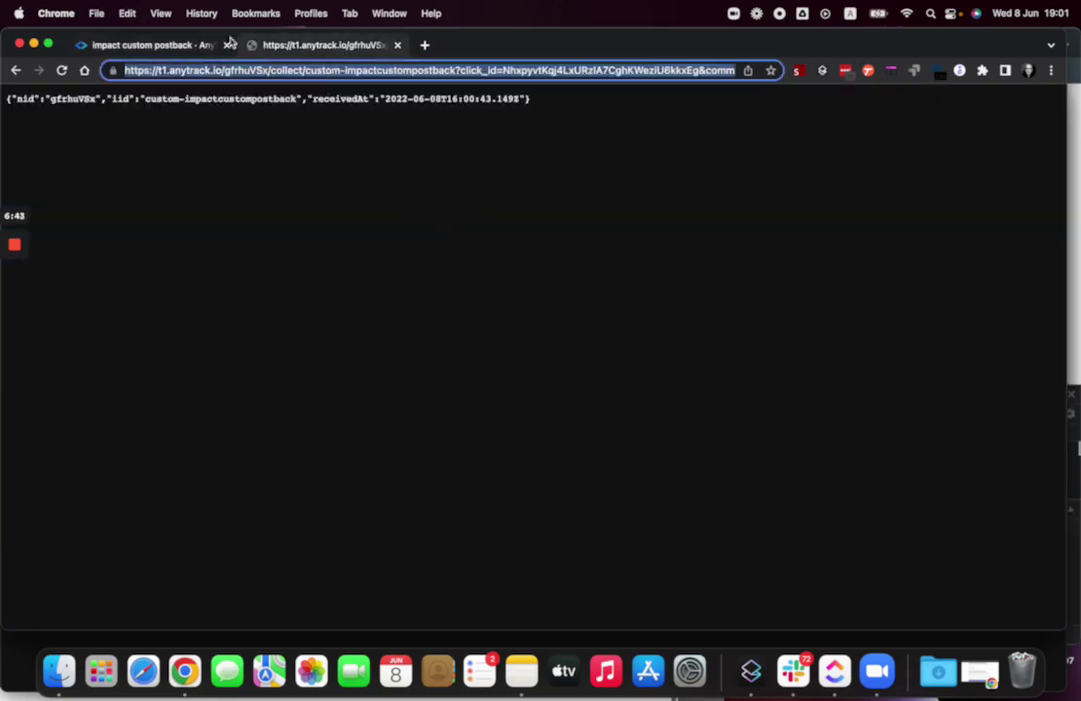
left_click(146, 44)
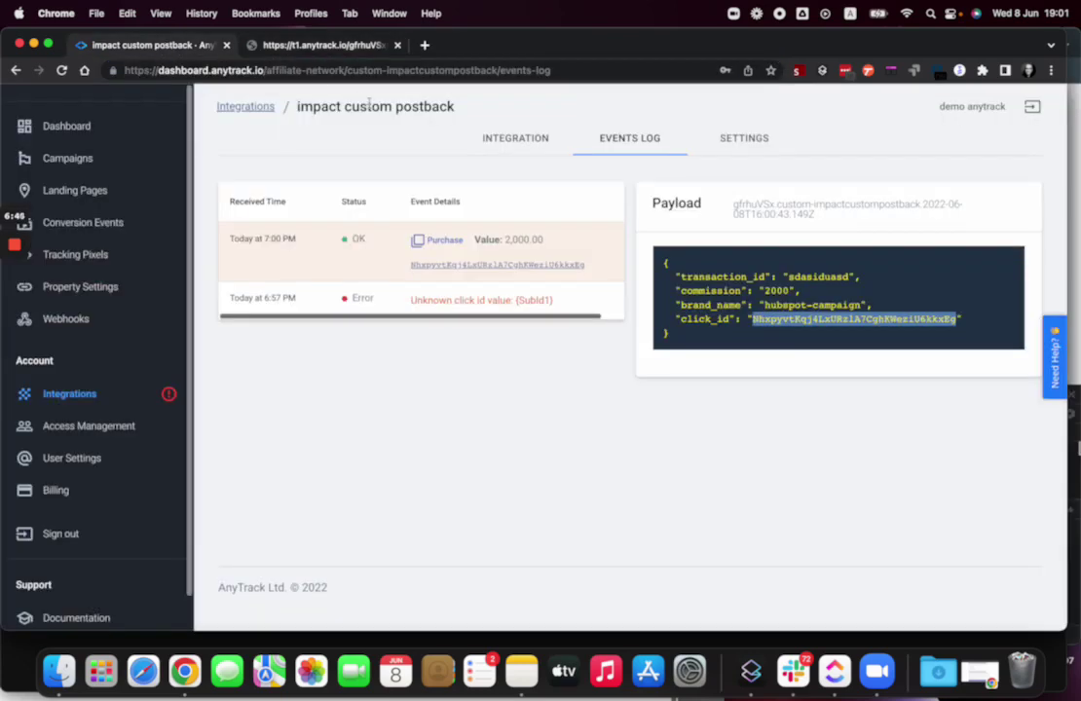
left_click(505, 71)
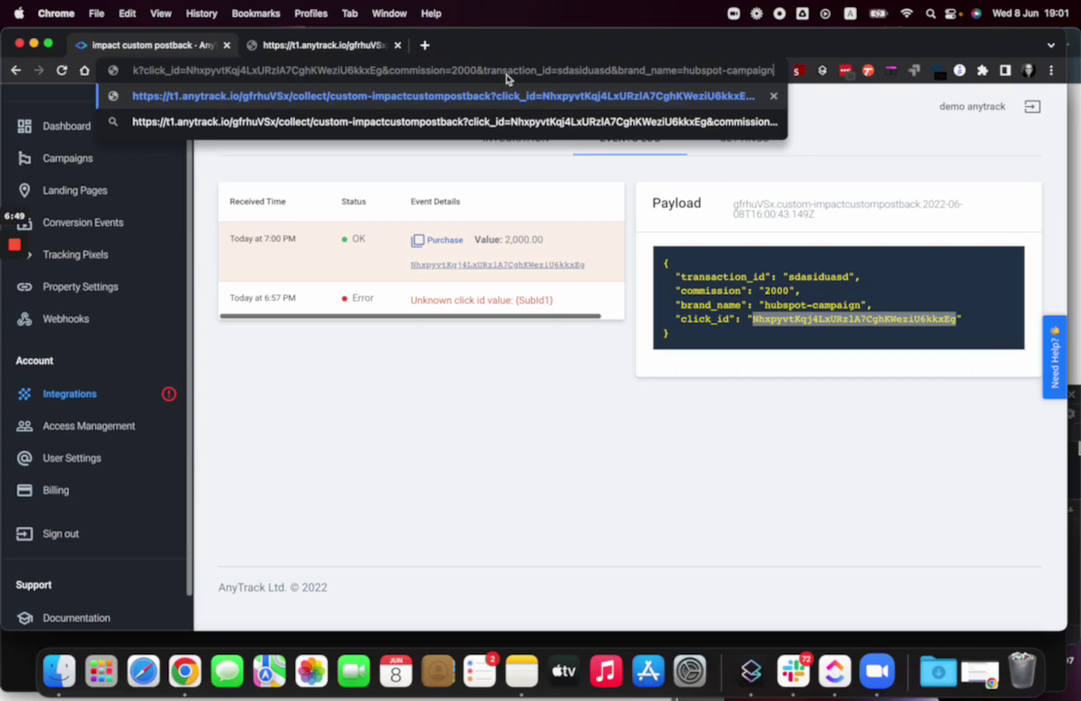
key("Left")
key("Left")
key("Left")
key("Left")
key("Left")
key("Left")
key("Left")
key("Left")
key("Left")
key("Left")
key("Left")
key("Left")
key("Left")
key("Left")
key("Left")
key("Left")
key("Left")
key("Left")
key("Left")
key("Left")
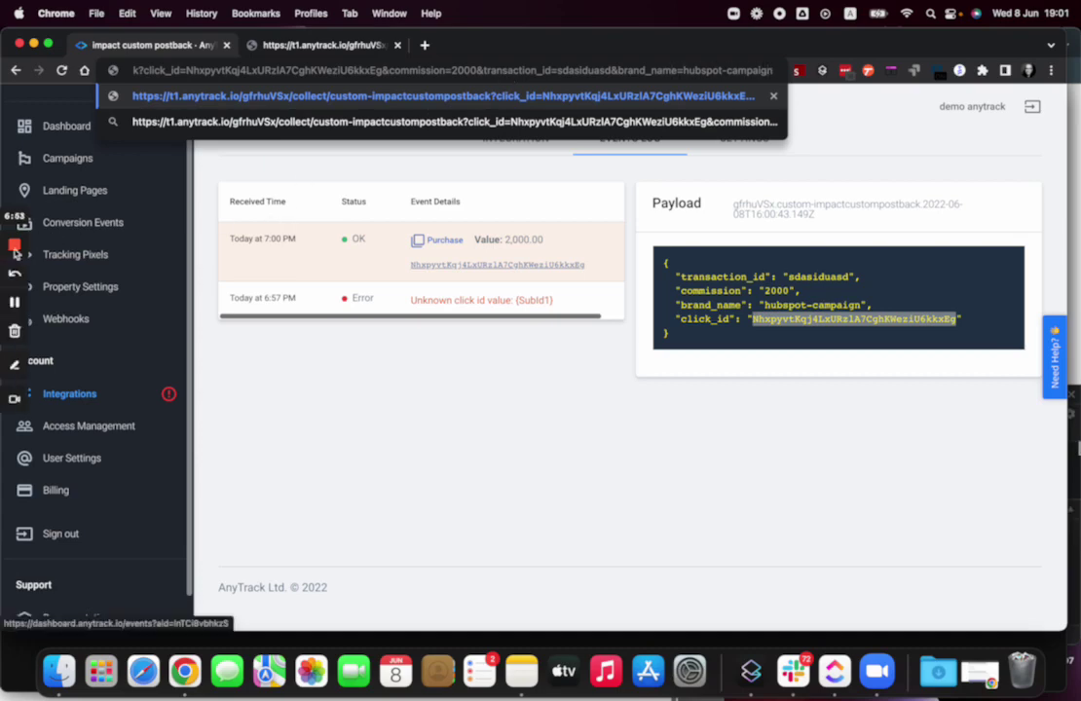
mouse_move(15, 254)
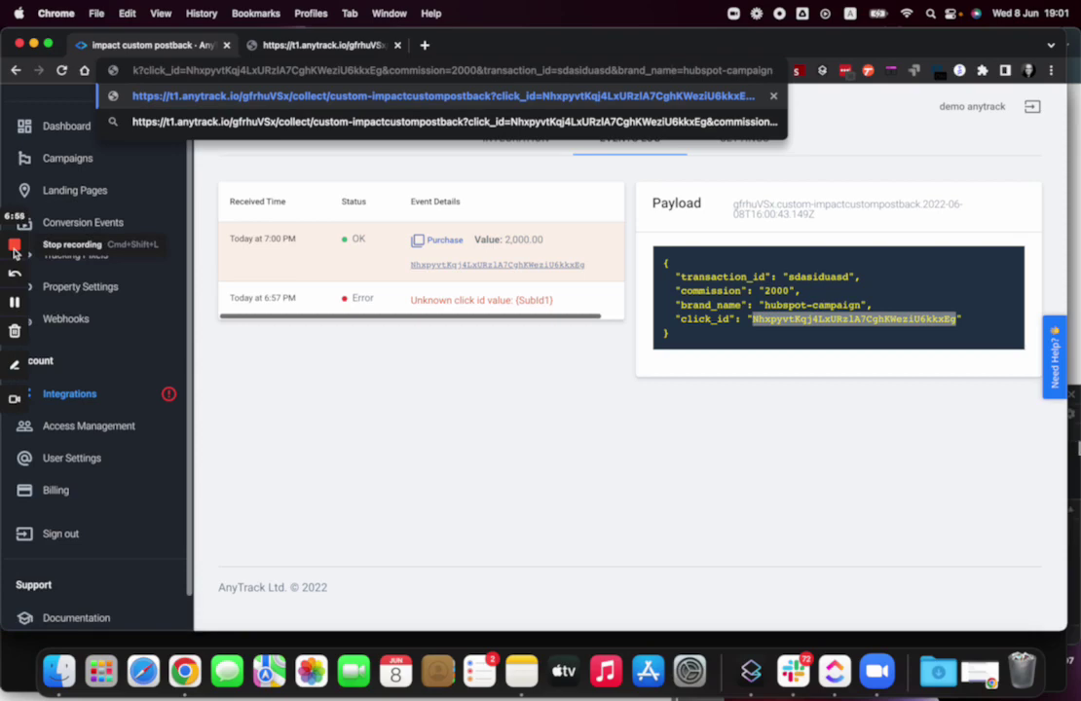